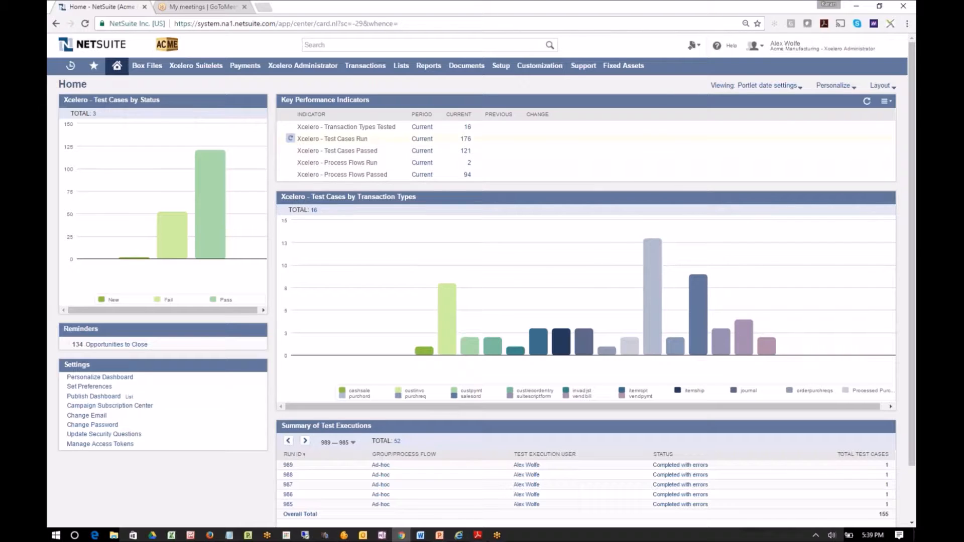
{"action": "mouse_move", "coordinate": [319, 71]}
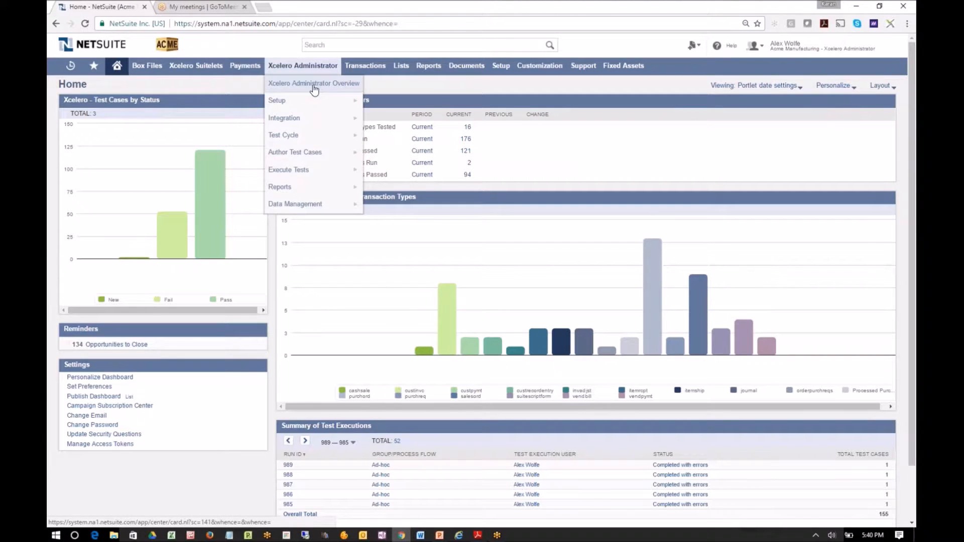
{"action": "mouse_move", "coordinate": [309, 100]}
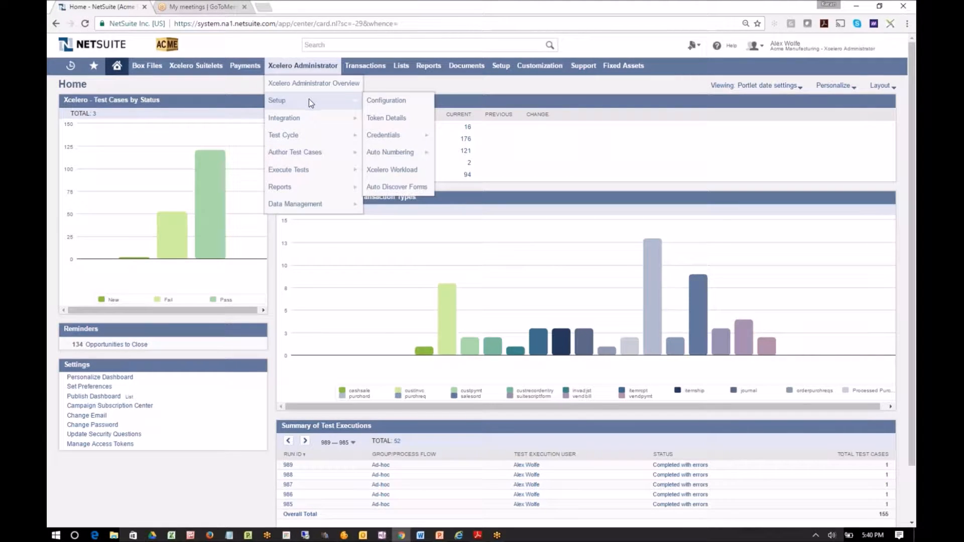
{"action": "mouse_move", "coordinate": [309, 117]}
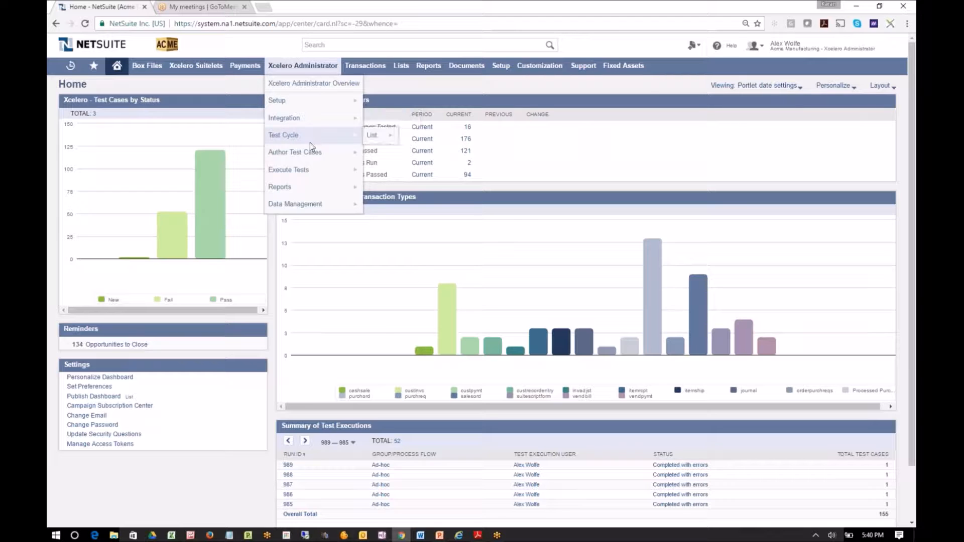
{"action": "mouse_move", "coordinate": [310, 157]}
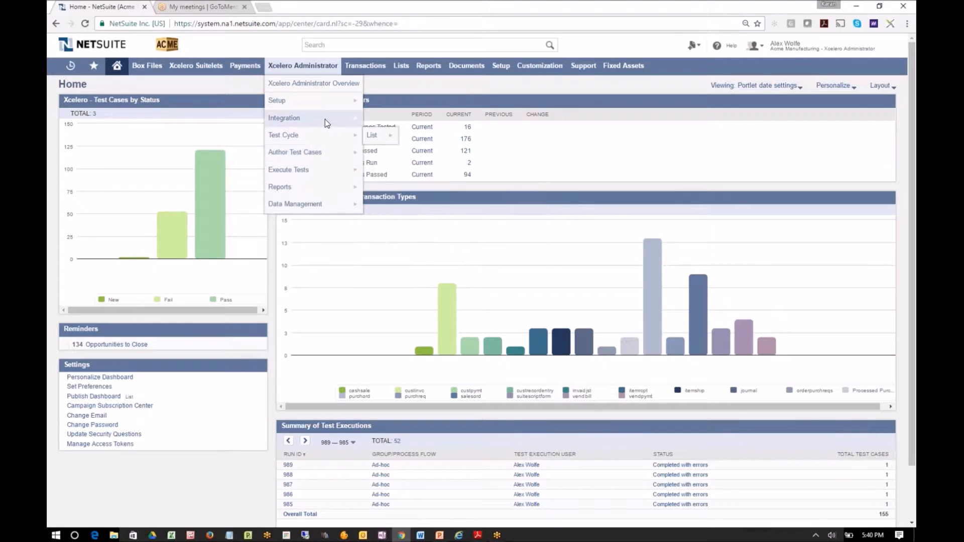
{"action": "left_click", "coordinate": [376, 119]}
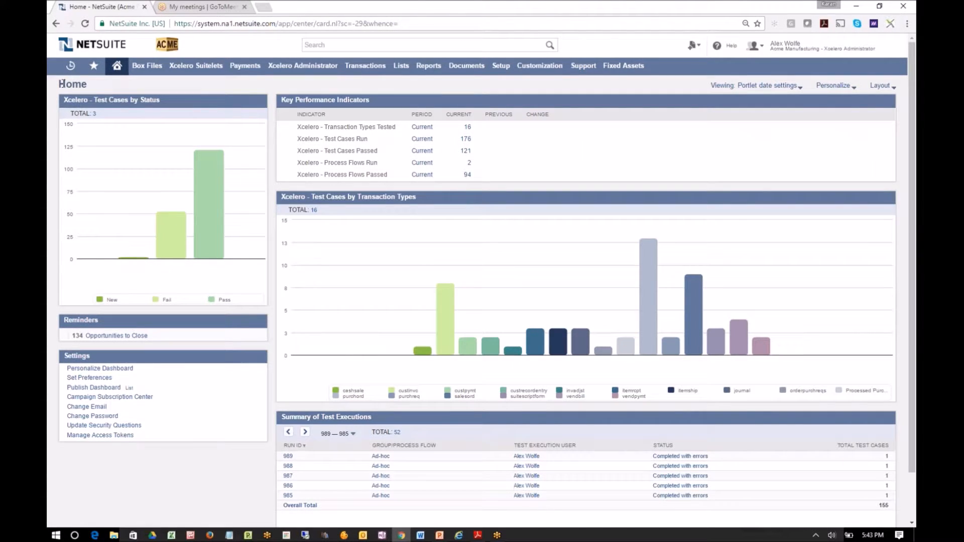
Open the older of the two recent Computer Glory purchase orders and make a copy of it
{"action": "mouse_move", "coordinate": [68, 75]}
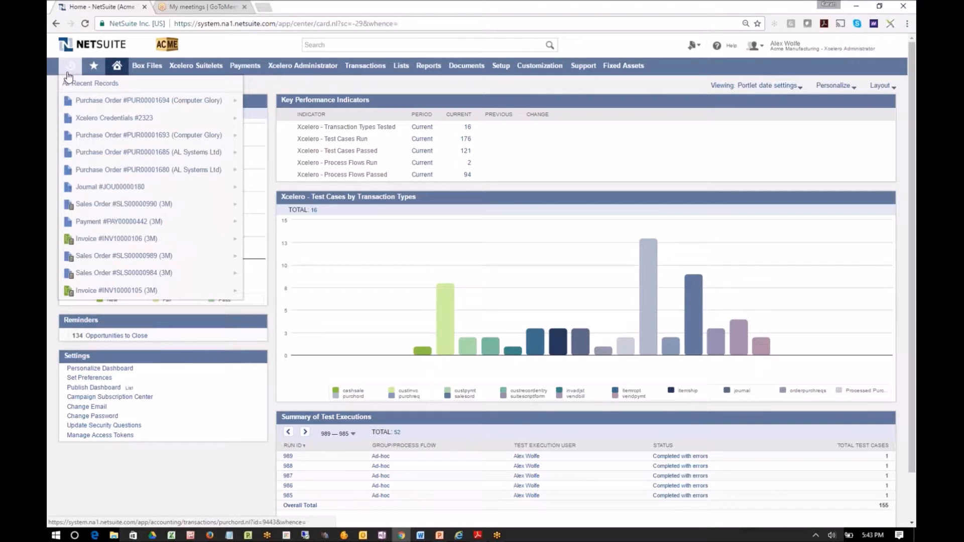
{"action": "mouse_move", "coordinate": [92, 138]}
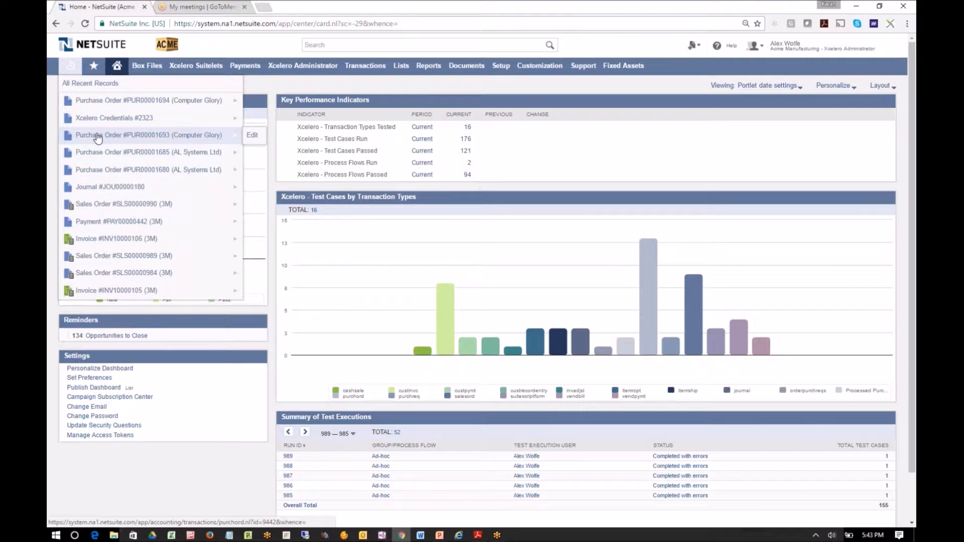
{"action": "left_click", "coordinate": [131, 139]}
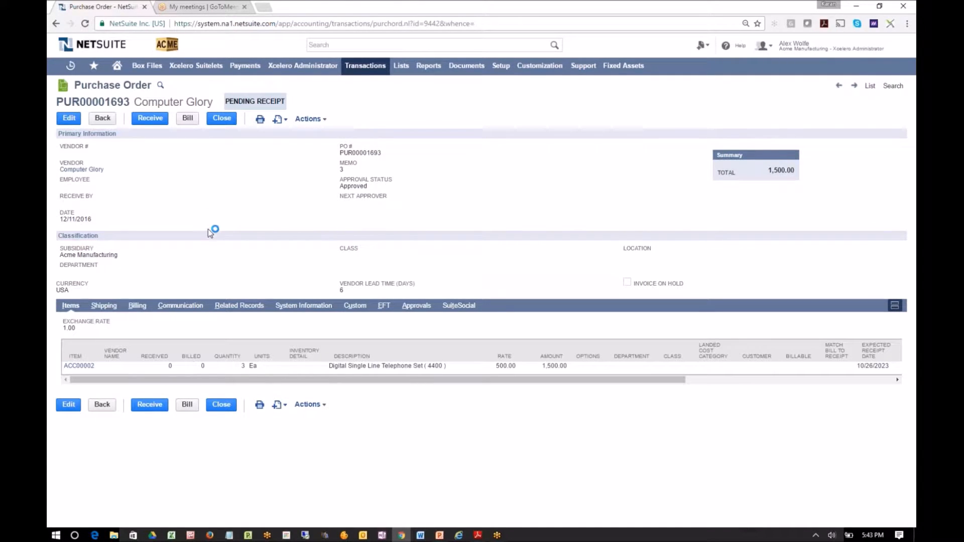
{"action": "mouse_move", "coordinate": [314, 120]}
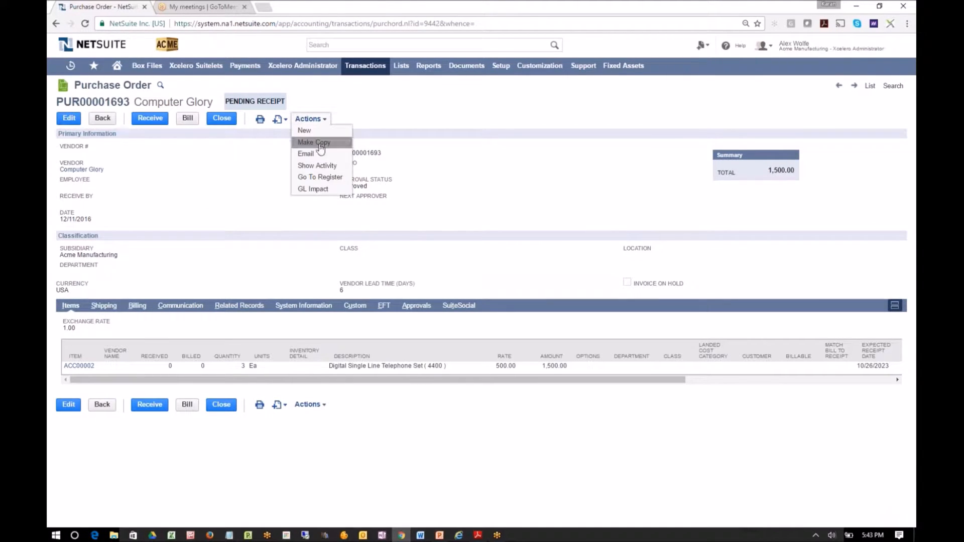
{"action": "left_click", "coordinate": [319, 144]}
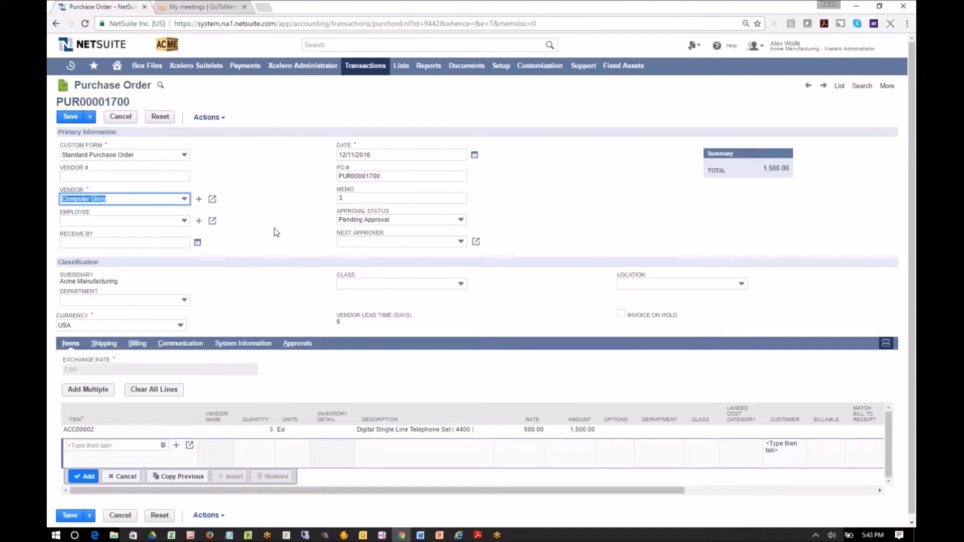
Start an Xcelero test data capture on the copied purchase order, with "501 Create PO" as both name and description
{"action": "left_click", "coordinate": [890, 24]}
{"action": "left_click", "coordinate": [829, 91]}
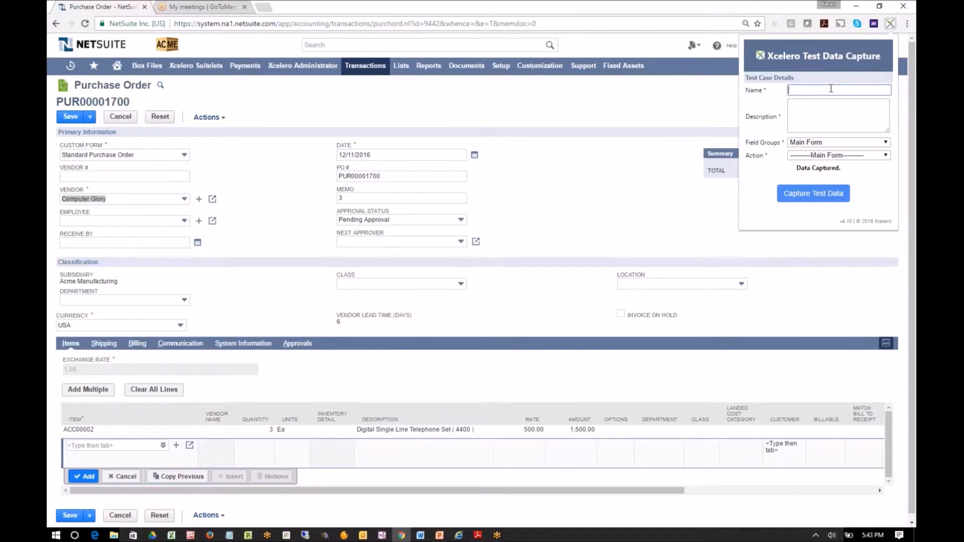
{"action": "type", "text": "501 Create PO"}
{"action": "key", "text": "Tab"}
{"action": "key", "text": "shift+Tab"}
{"action": "key", "text": "ctrl+c"}
{"action": "key", "text": "Tab"}
{"action": "key", "text": "ctrl+v"}
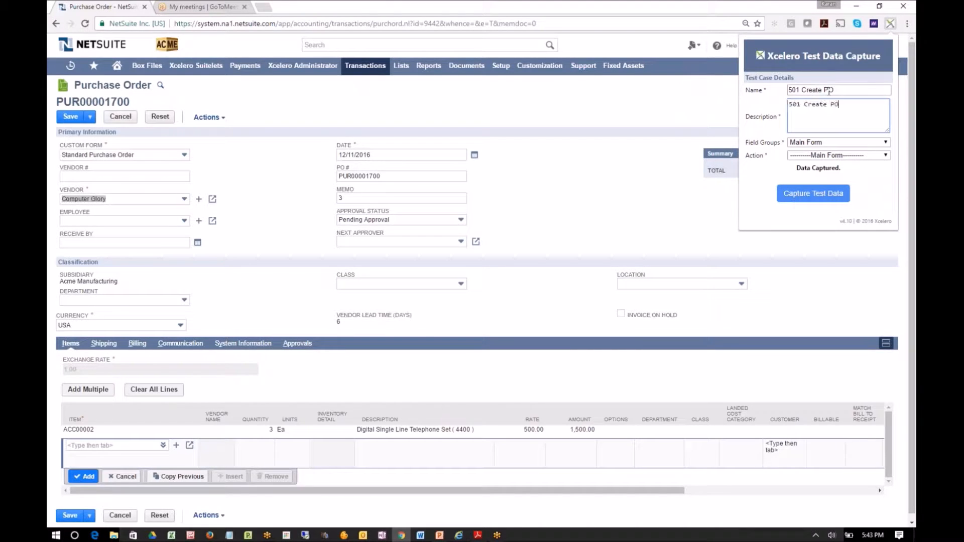
Set the test case action to Save, capture the test data and dismiss the confirmation
{"action": "left_click", "coordinate": [858, 156]}
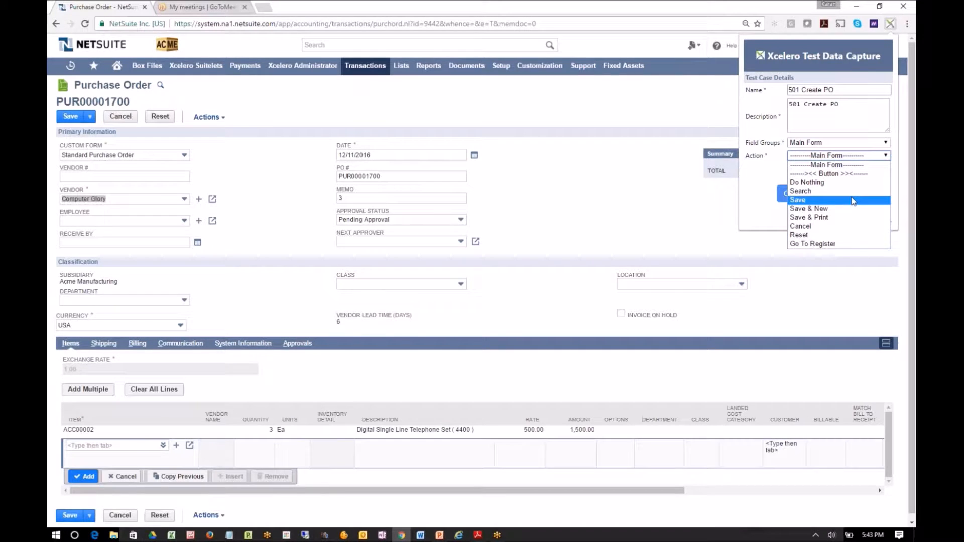
{"action": "left_click", "coordinate": [852, 200]}
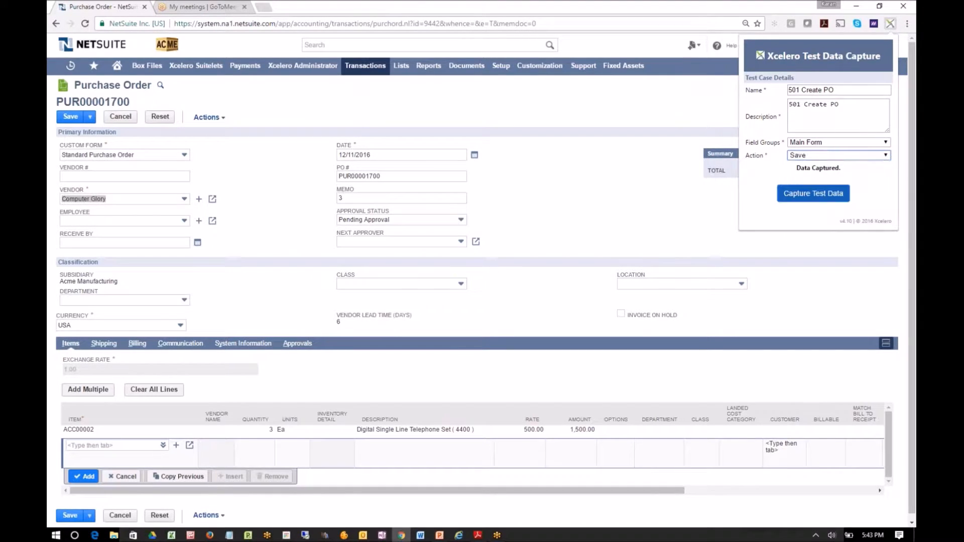
{"action": "left_click", "coordinate": [807, 200]}
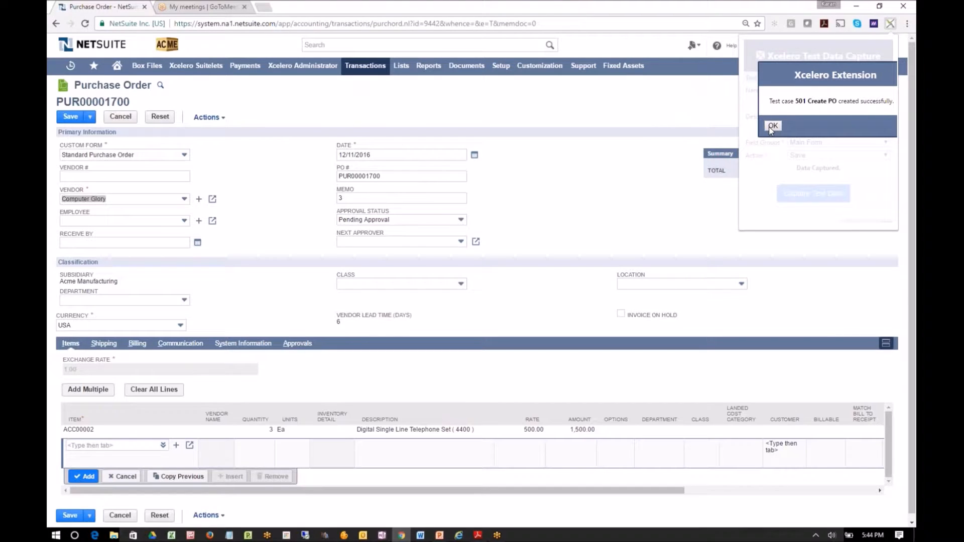
{"action": "left_click", "coordinate": [772, 126]}
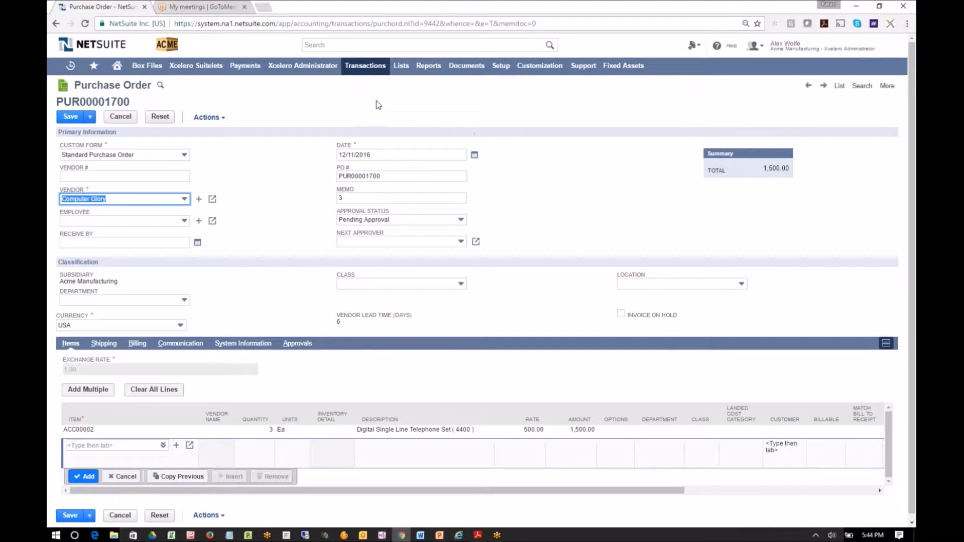
Open Xcelero's Execute Tests By Group page and add the 501 Create PO test case to the group twice
{"action": "mouse_move", "coordinate": [311, 66]}
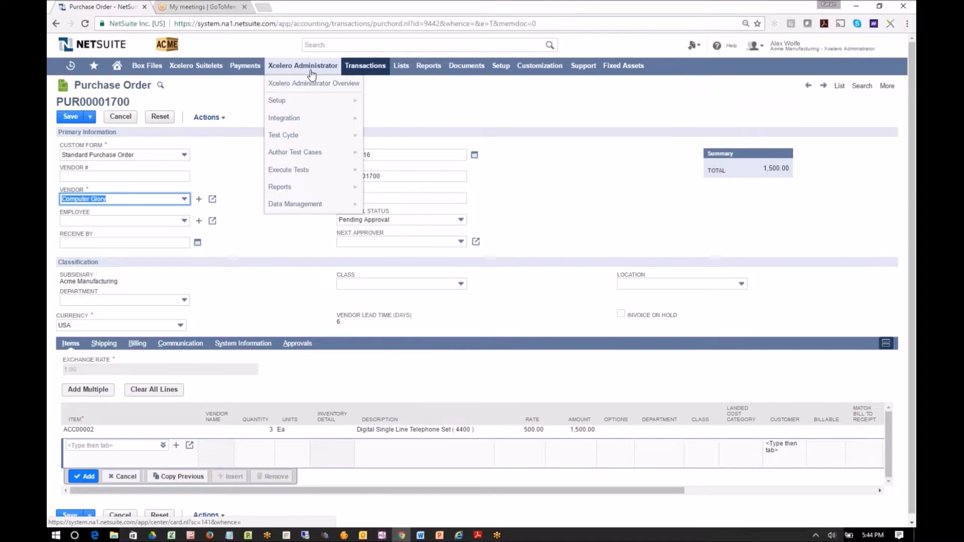
{"action": "mouse_move", "coordinate": [303, 170]}
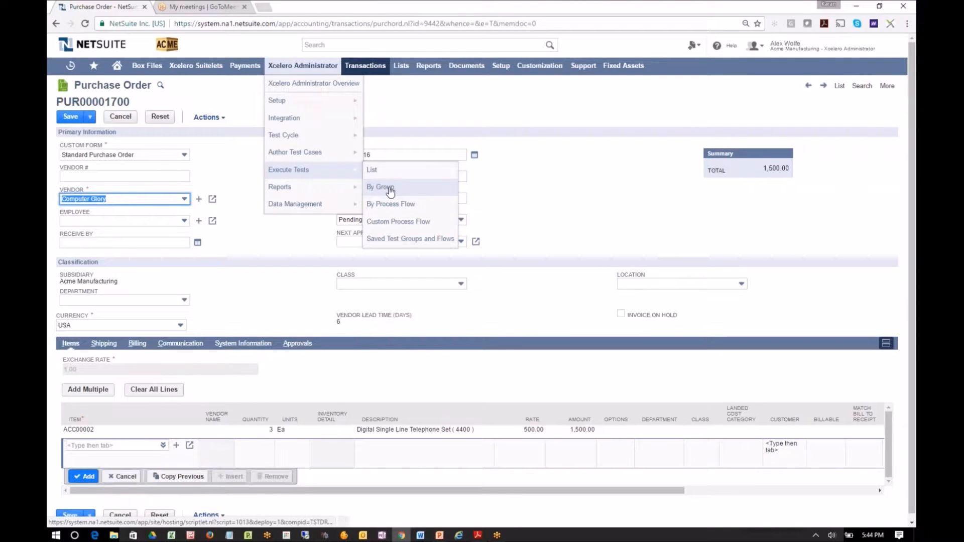
{"action": "left_click", "coordinate": [418, 192]}
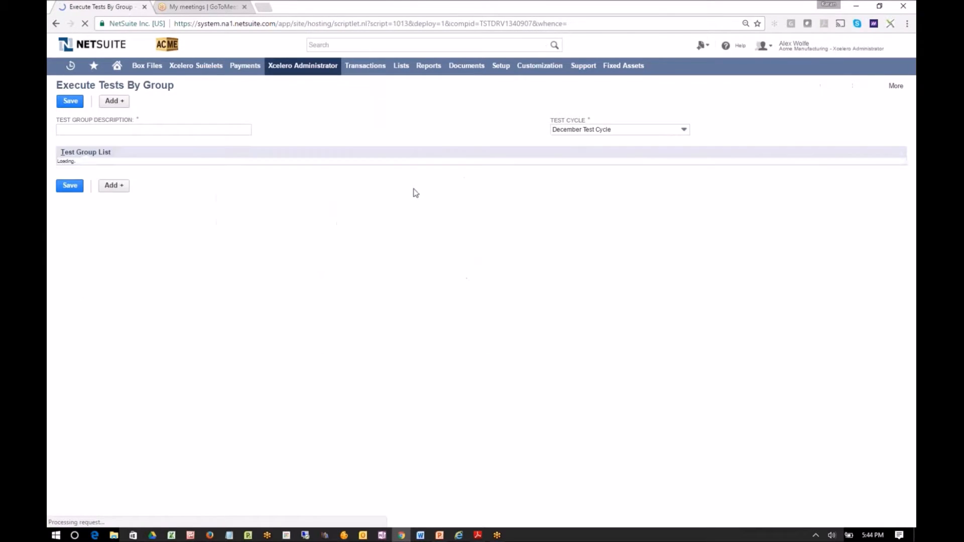
{"action": "left_click", "coordinate": [115, 102]}
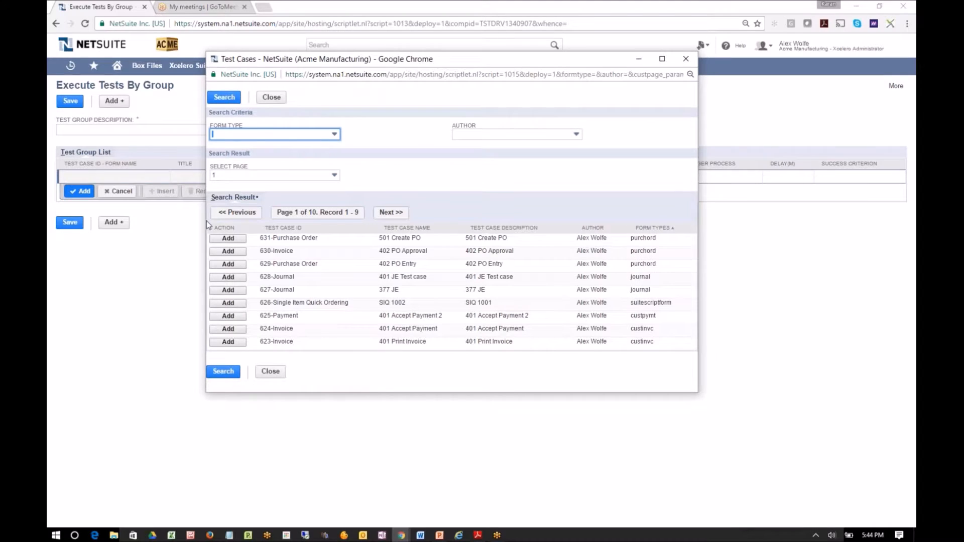
{"action": "left_click", "coordinate": [232, 239]}
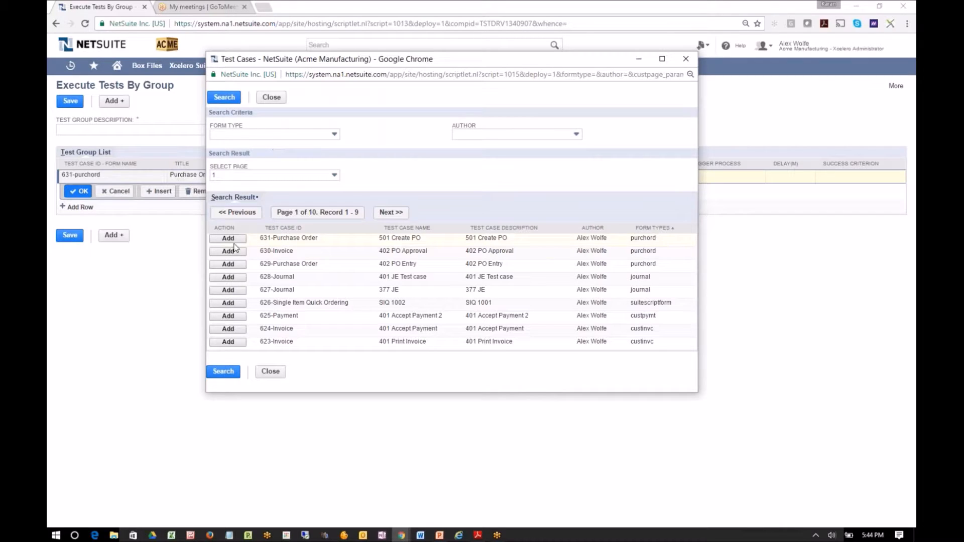
{"action": "left_click", "coordinate": [230, 239]}
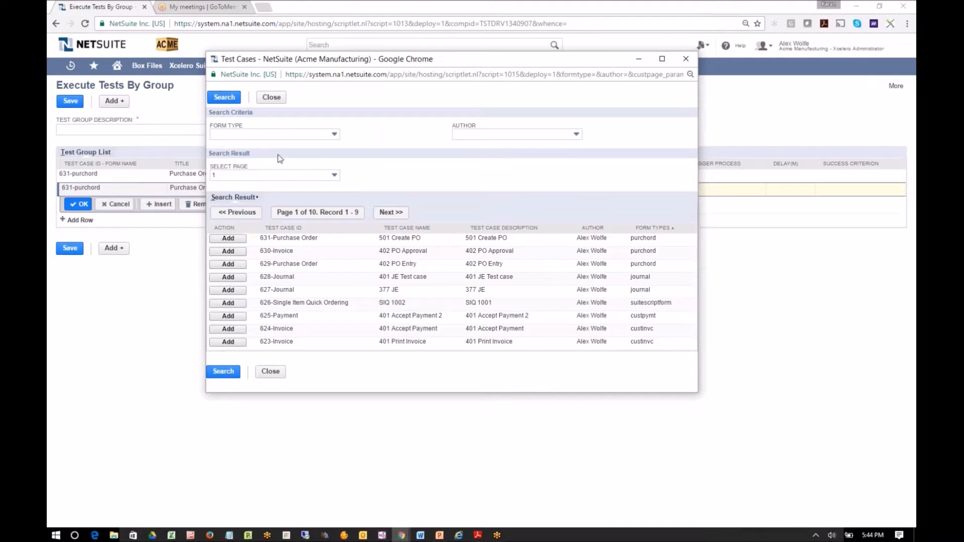
{"action": "left_click", "coordinate": [274, 99]}
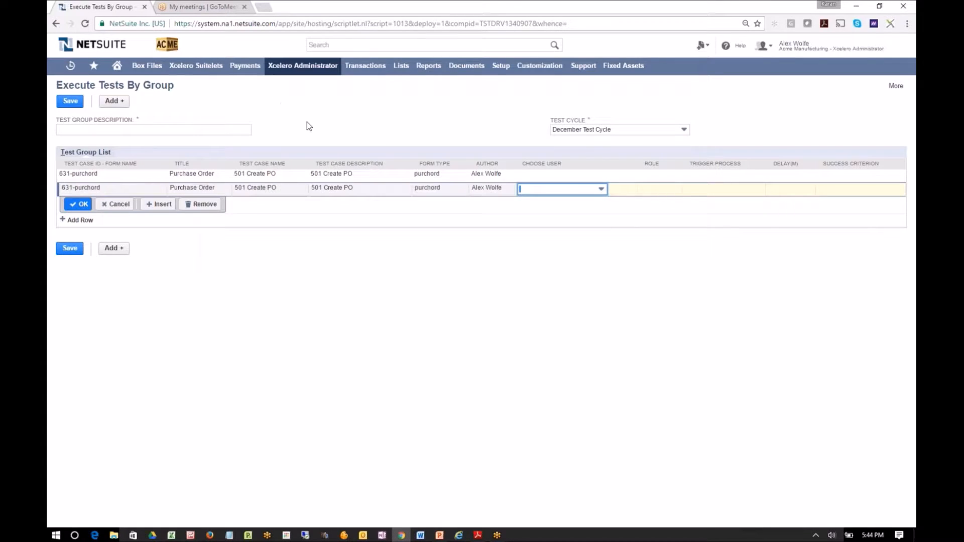
Assign the Xcelero Acme test user and the Buyer role to the first 501 Create PO row
{"action": "left_click", "coordinate": [536, 175]}
{"action": "left_click", "coordinate": [545, 176]}
{"action": "left_click_drag", "start_coordinate": [603, 208], "coordinate": [607, 241]}
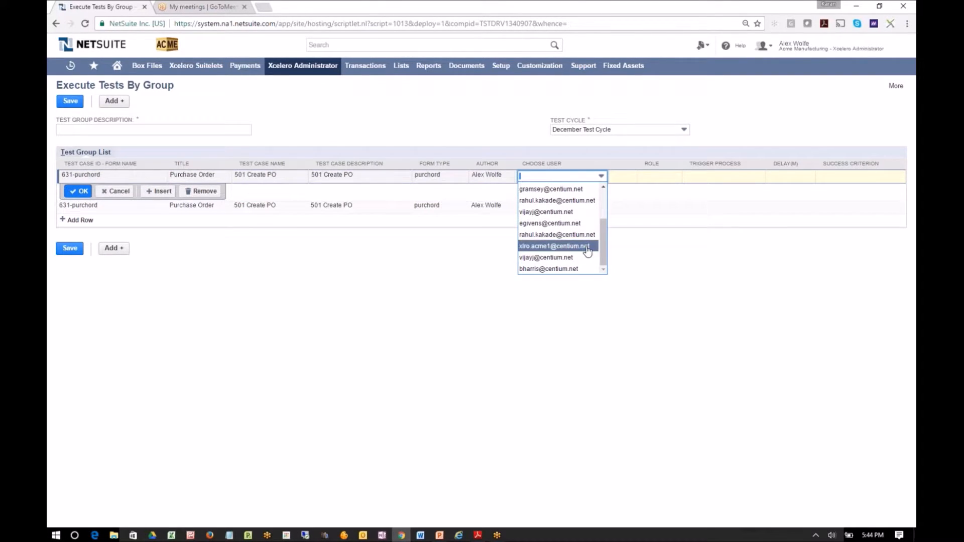
{"action": "left_click", "coordinate": [588, 248]}
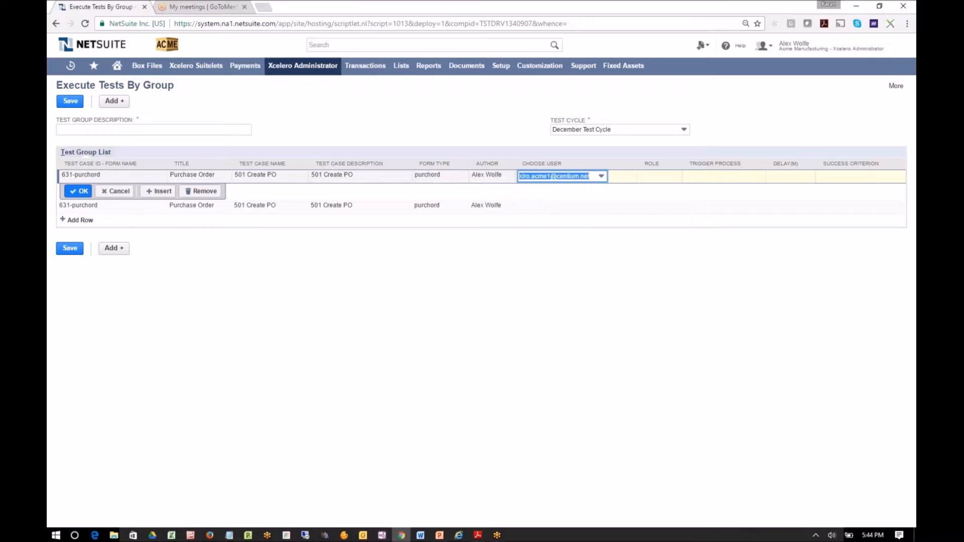
{"action": "left_click", "coordinate": [656, 178]}
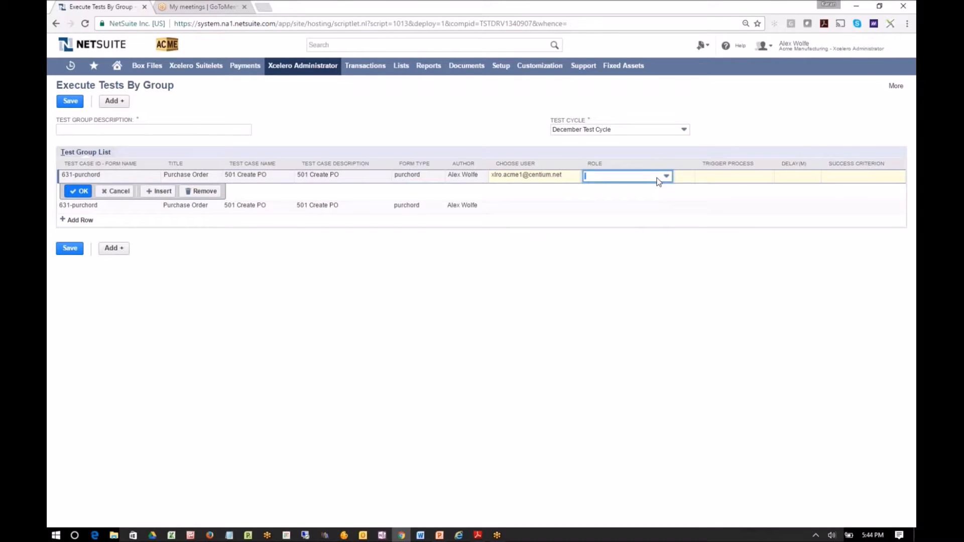
{"action": "left_click", "coordinate": [658, 179]}
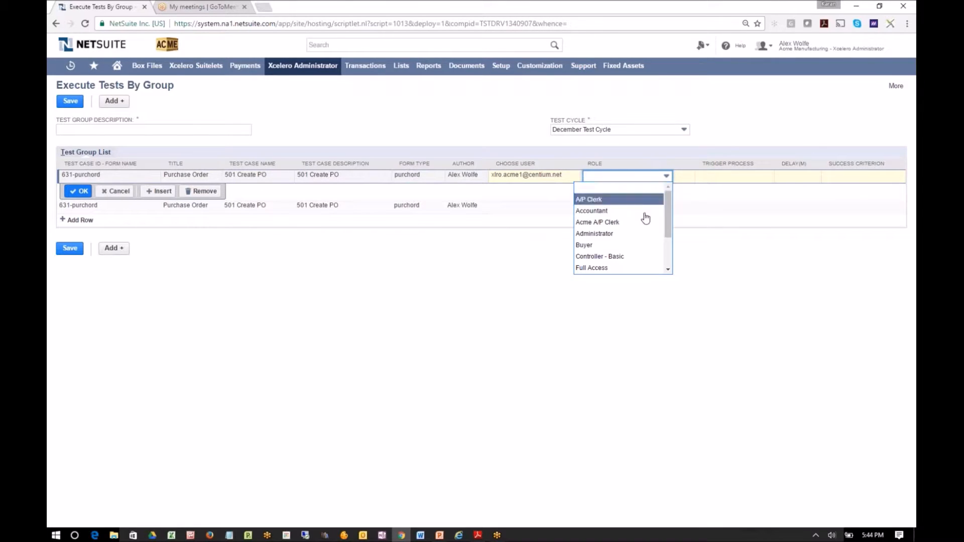
{"action": "left_click", "coordinate": [628, 245]}
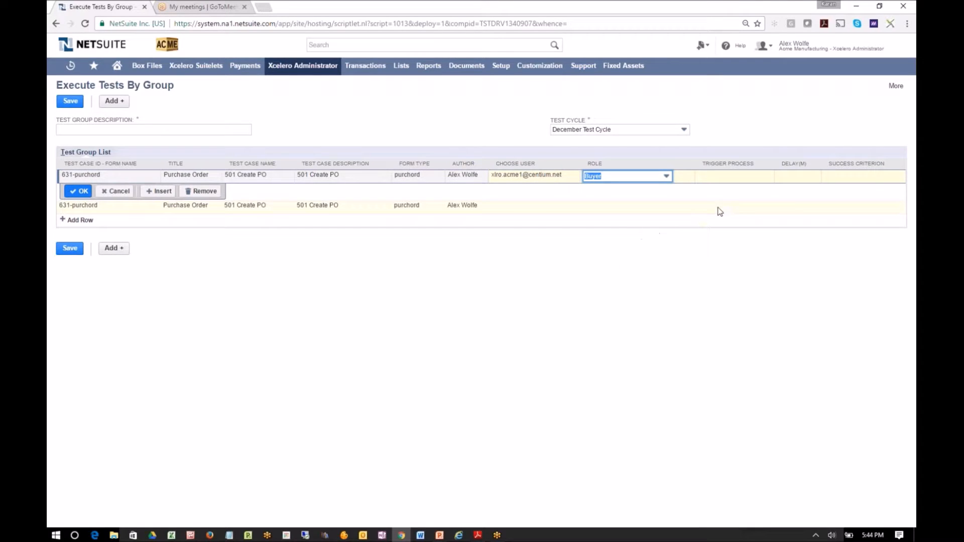
Set the first row's success criterion to Xcelero PO Saved Search and confirm the row
{"action": "left_click", "coordinate": [851, 178]}
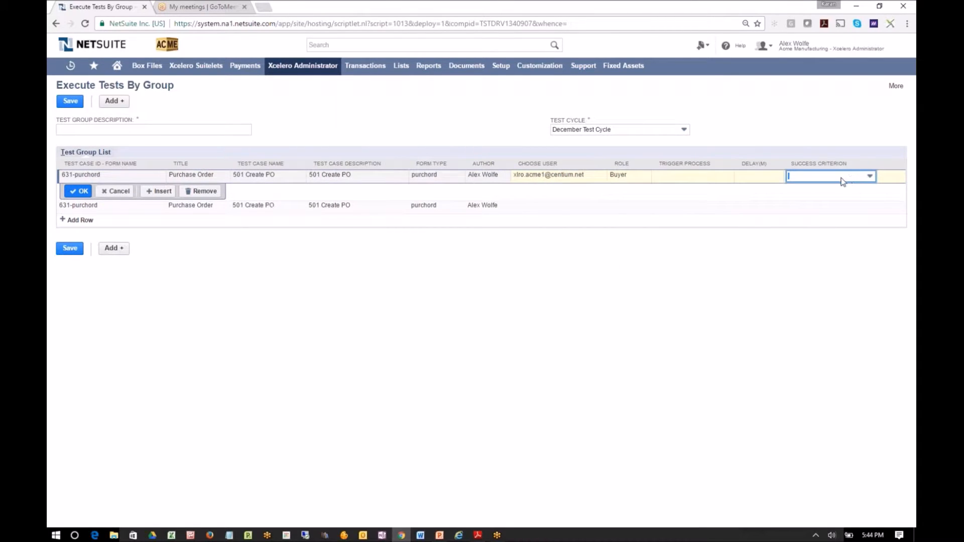
{"action": "left_click", "coordinate": [826, 180]}
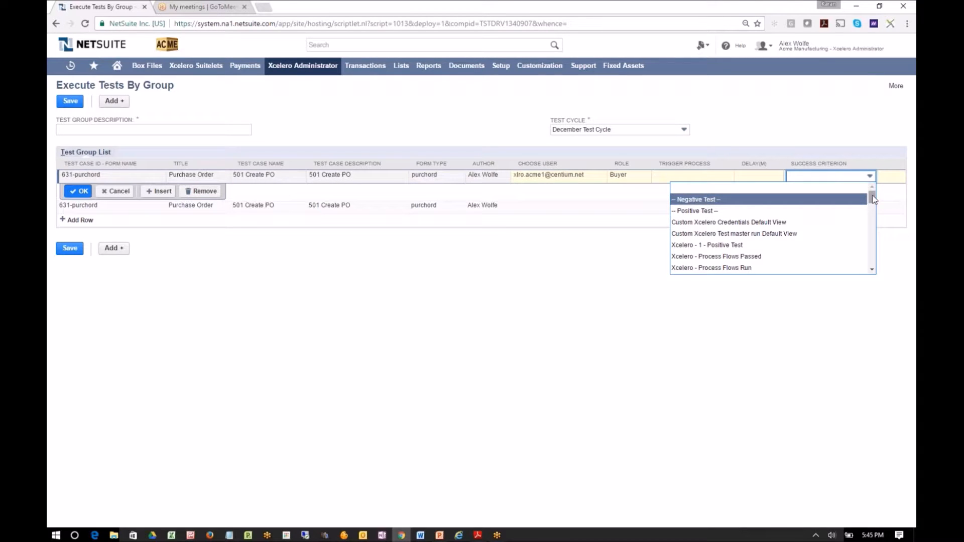
{"action": "left_click_drag", "start_coordinate": [873, 199], "coordinate": [872, 227]}
{"action": "left_click", "coordinate": [828, 248]}
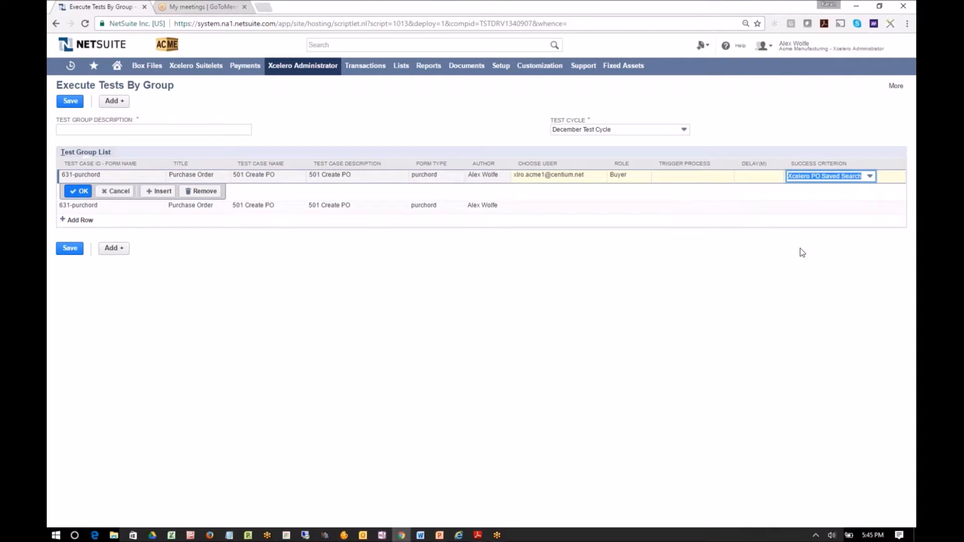
{"action": "left_click", "coordinate": [79, 191]}
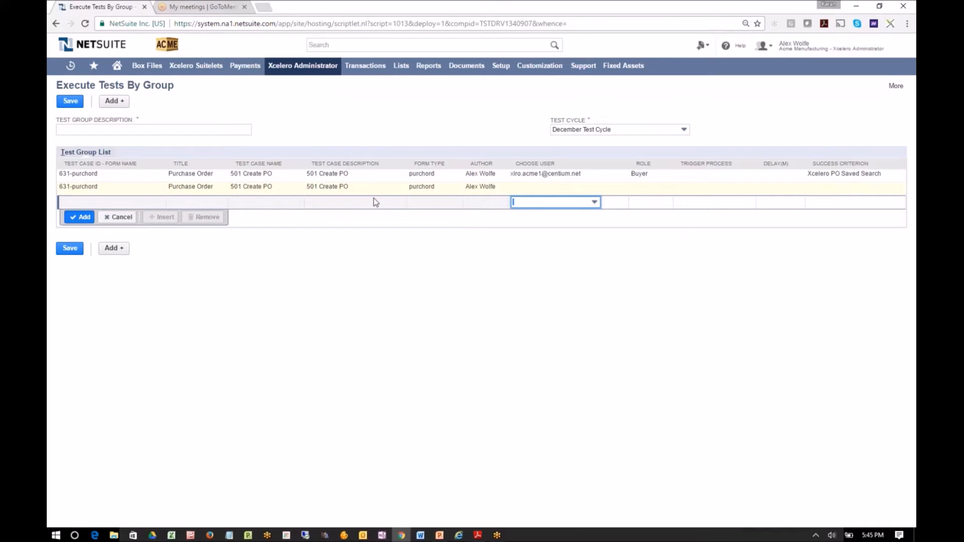
Assign the Xcelero Acme test user and the Acme A/P Clerk role to the second 501 Create PO row
{"action": "left_click", "coordinate": [524, 191]}
{"action": "left_click", "coordinate": [527, 189]}
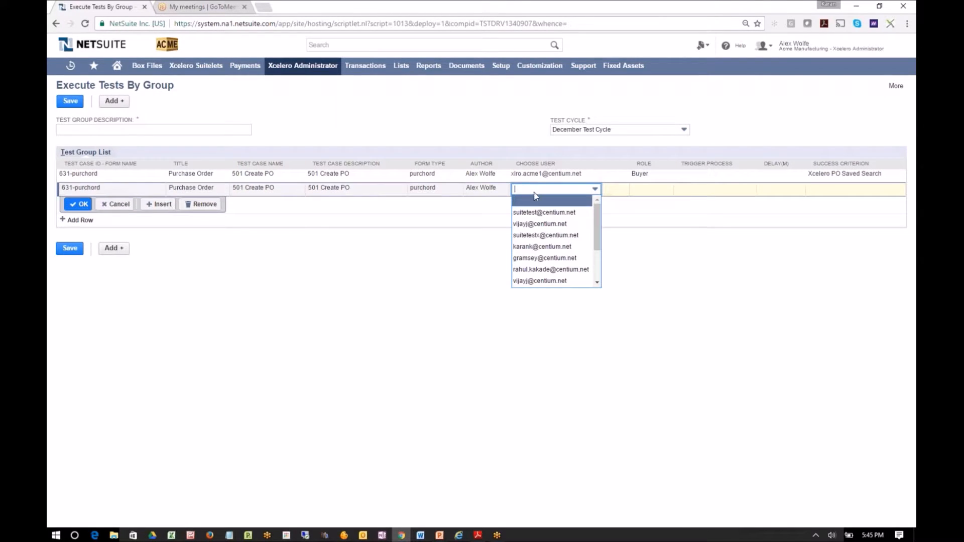
{"action": "scroll", "coordinate": [577, 256], "scroll_direction": "down", "scroll_amount": 3}
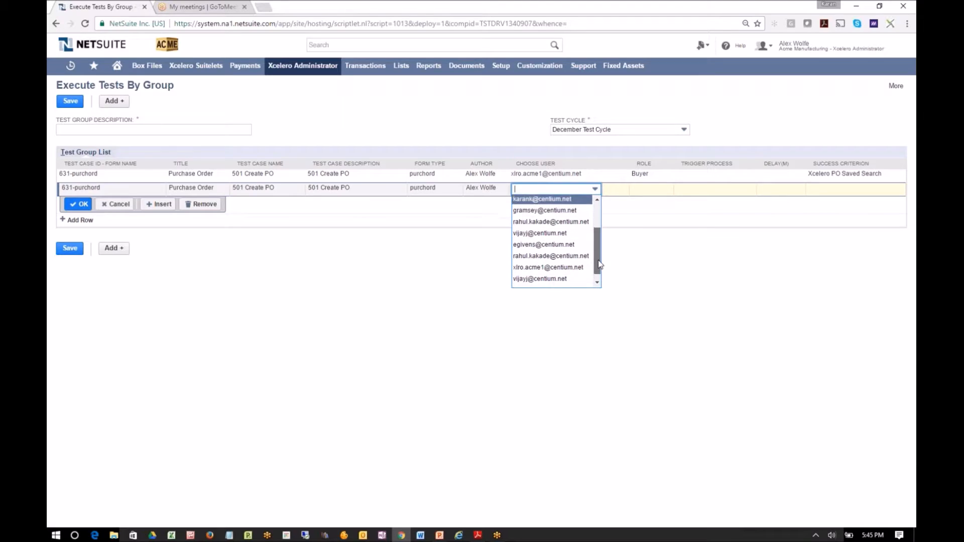
{"action": "left_click", "coordinate": [577, 262]}
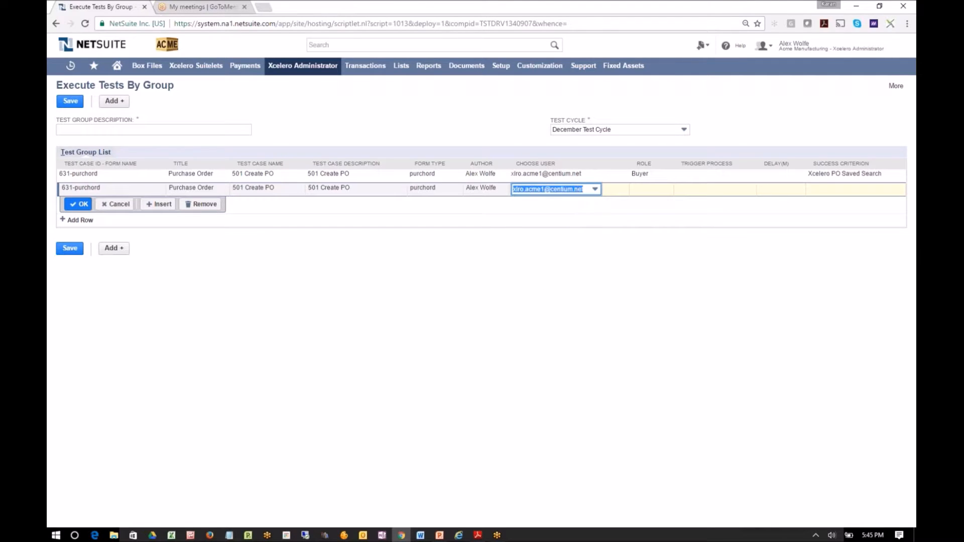
{"action": "left_click", "coordinate": [640, 192]}
{"action": "left_click", "coordinate": [641, 192]}
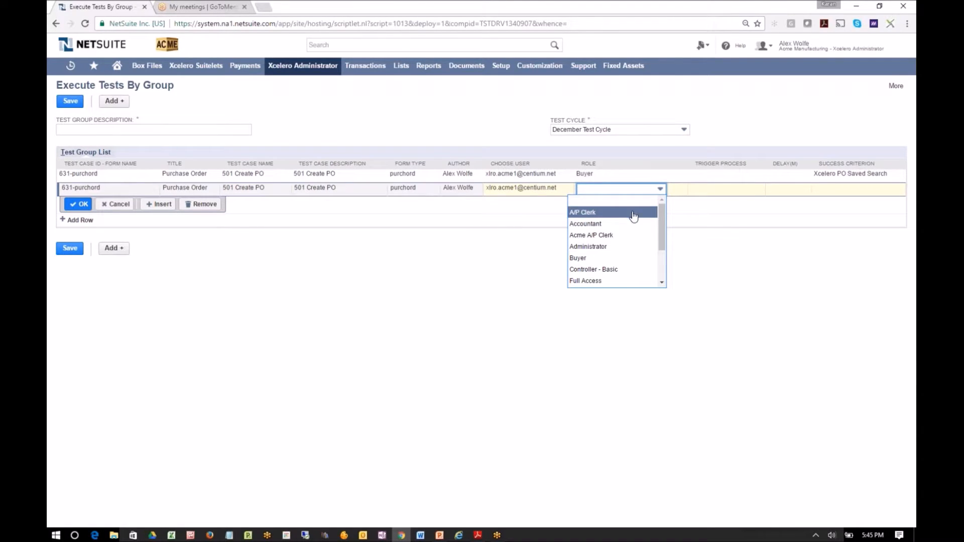
{"action": "left_click_drag", "start_coordinate": [661, 217], "coordinate": [665, 251]}
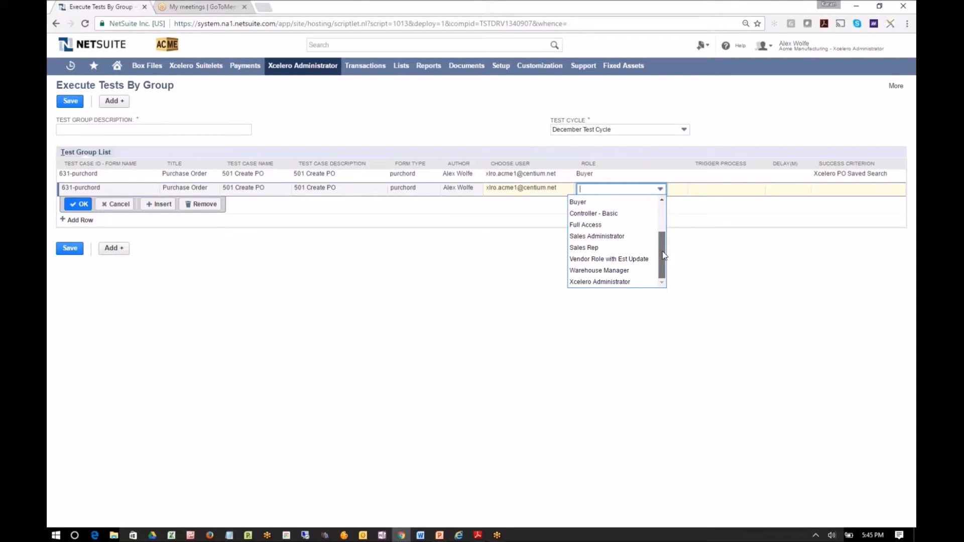
{"action": "scroll", "coordinate": [663, 254], "scroll_direction": "up", "scroll_amount": 3}
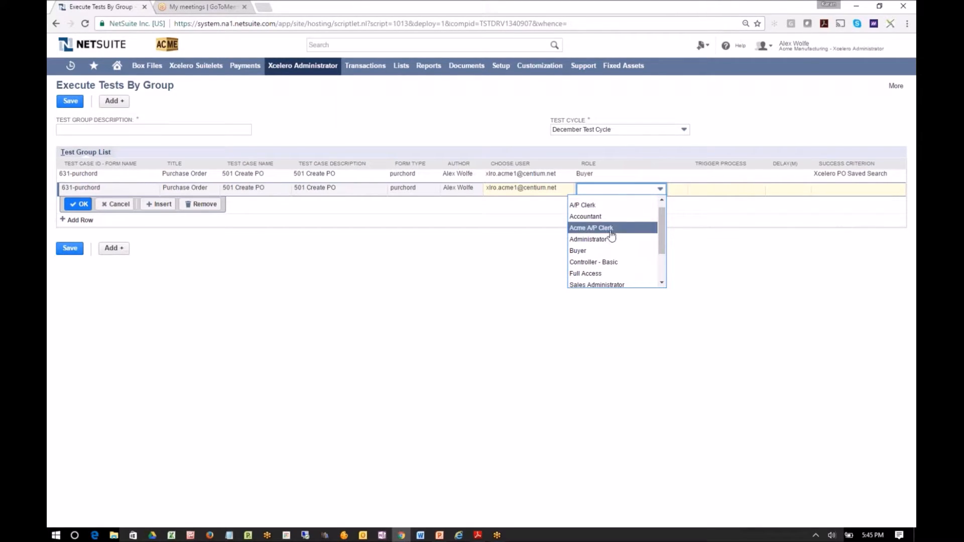
{"action": "left_click", "coordinate": [610, 230]}
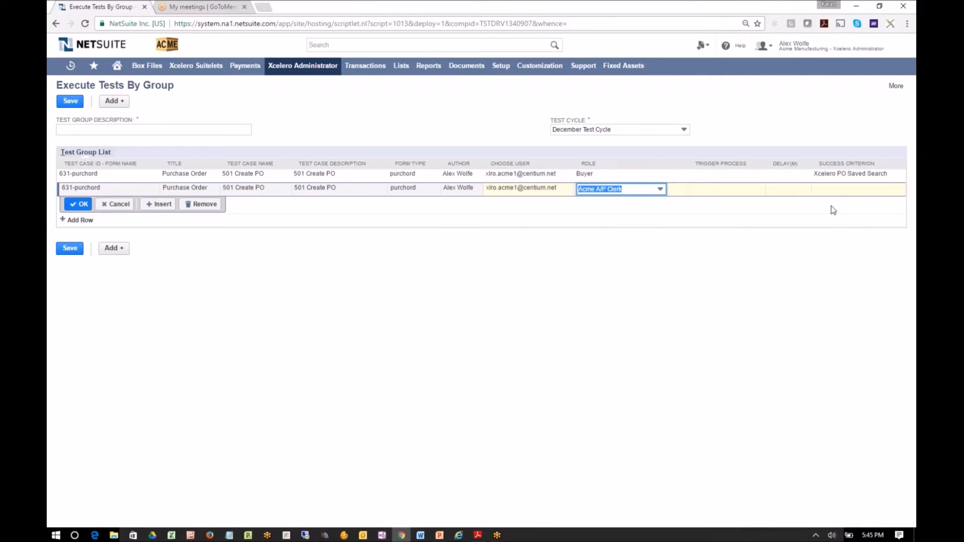
Set the second row's success criterion to Xcelero PO Saved Search and confirm the row
{"action": "left_click", "coordinate": [850, 193]}
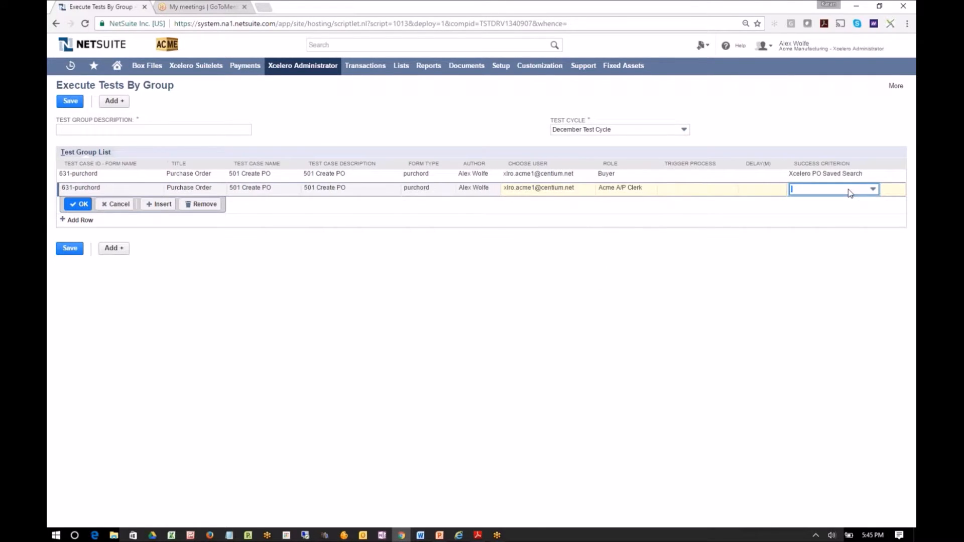
{"action": "left_click", "coordinate": [848, 193]}
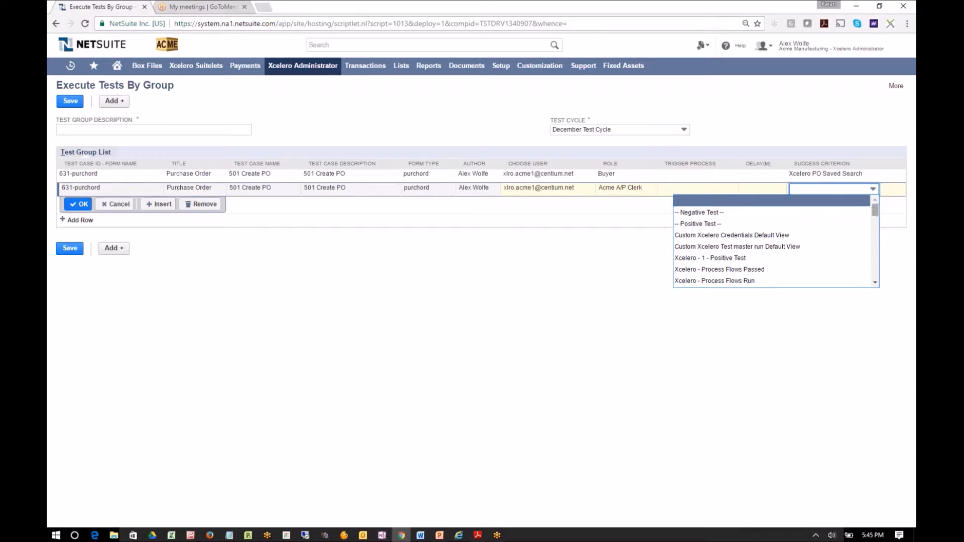
{"action": "left_click_drag", "start_coordinate": [874, 206], "coordinate": [874, 237]}
{"action": "left_click", "coordinate": [841, 280]}
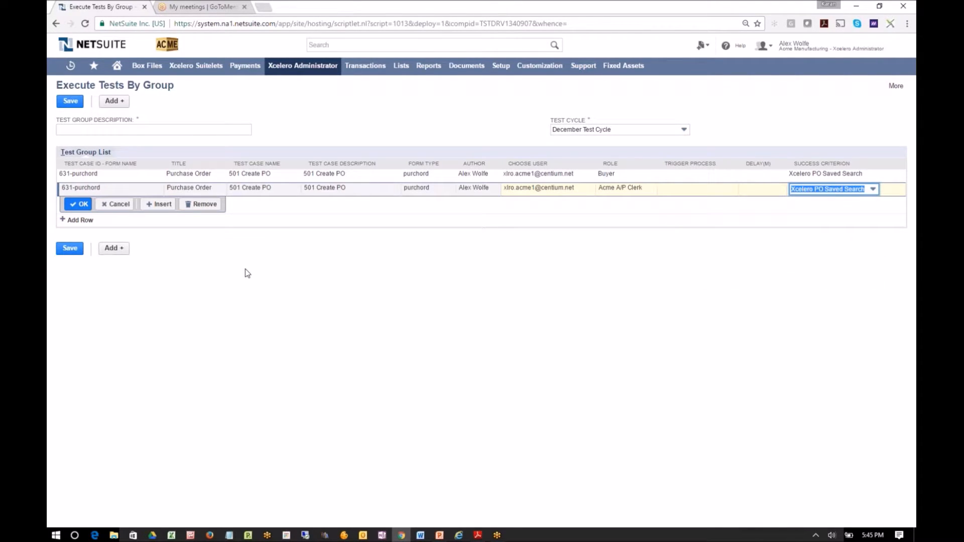
{"action": "left_click", "coordinate": [77, 204]}
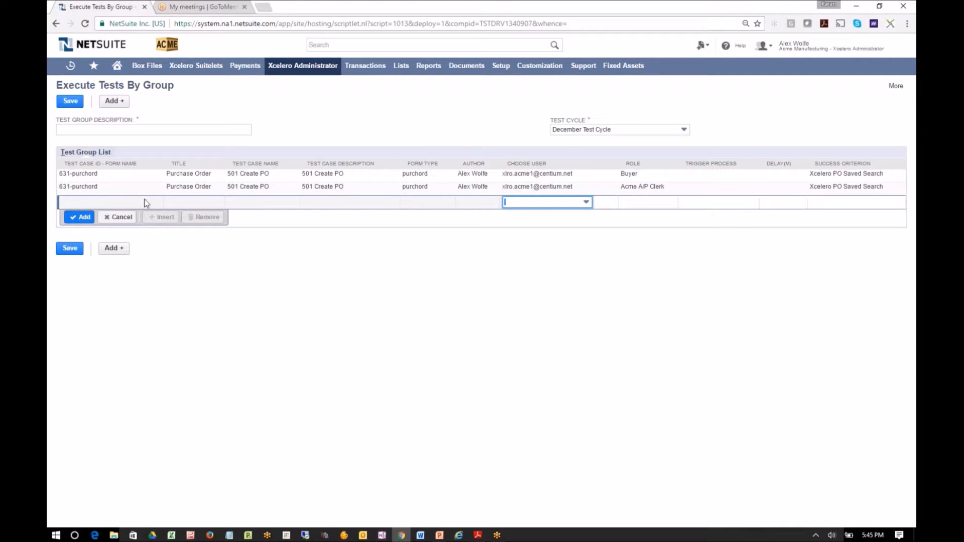
Enter 501 Create PO Group as the test group description and save the group
{"action": "left_click", "coordinate": [100, 131]}
{"action": "type", "text": "501 Create PO Group"}
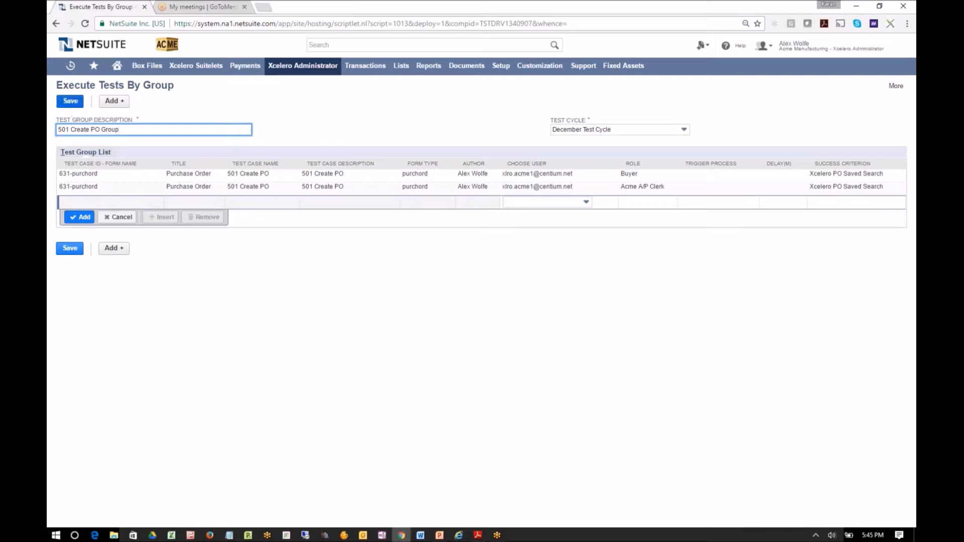
{"action": "left_click", "coordinate": [70, 103]}
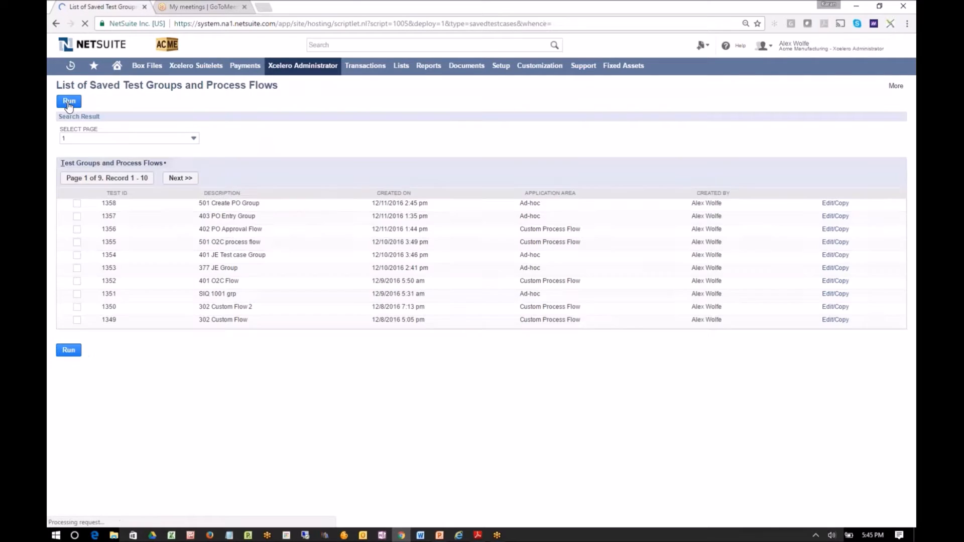
Run the saved 501 Create PO Group, supplying the test user's password and the answers to the three security questions
{"action": "left_click", "coordinate": [79, 204]}
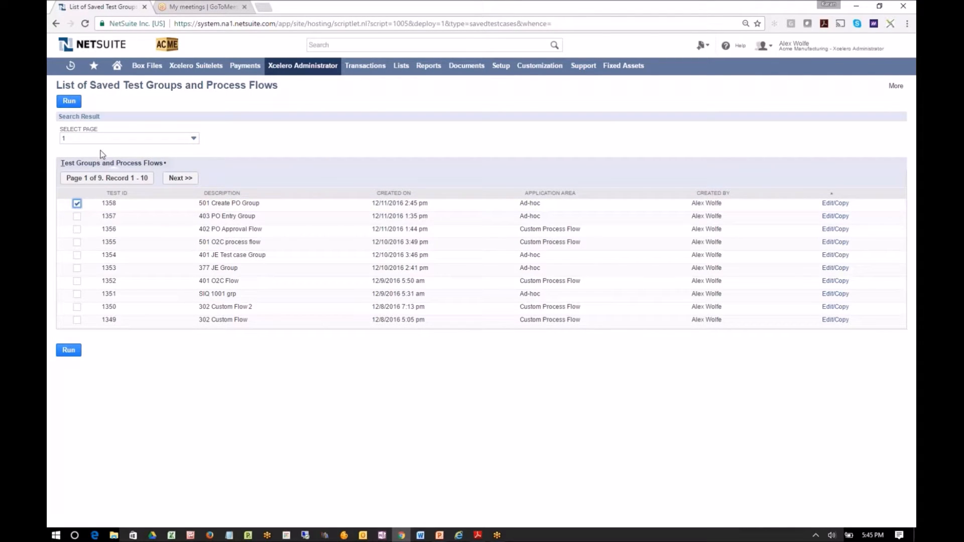
{"action": "left_click", "coordinate": [69, 101]}
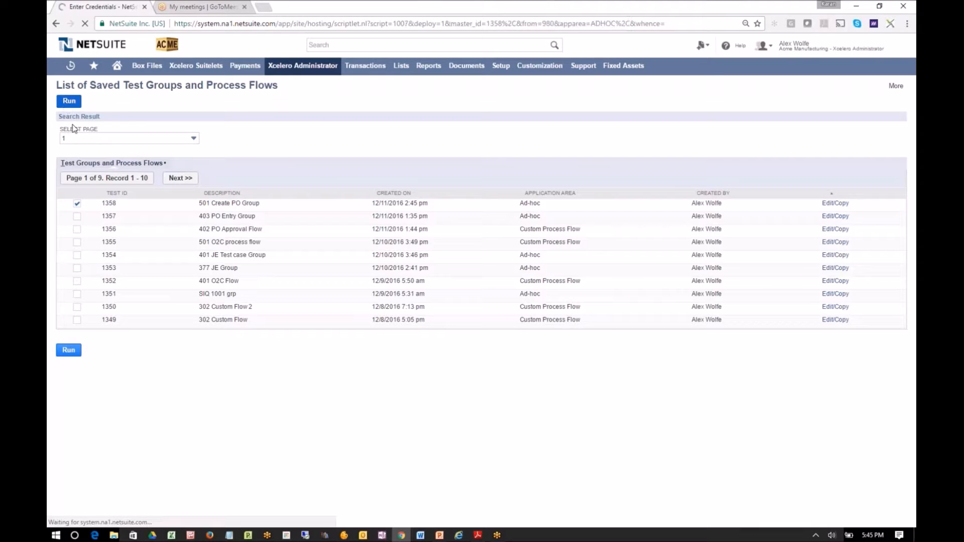
{"action": "left_click", "coordinate": [148, 151]}
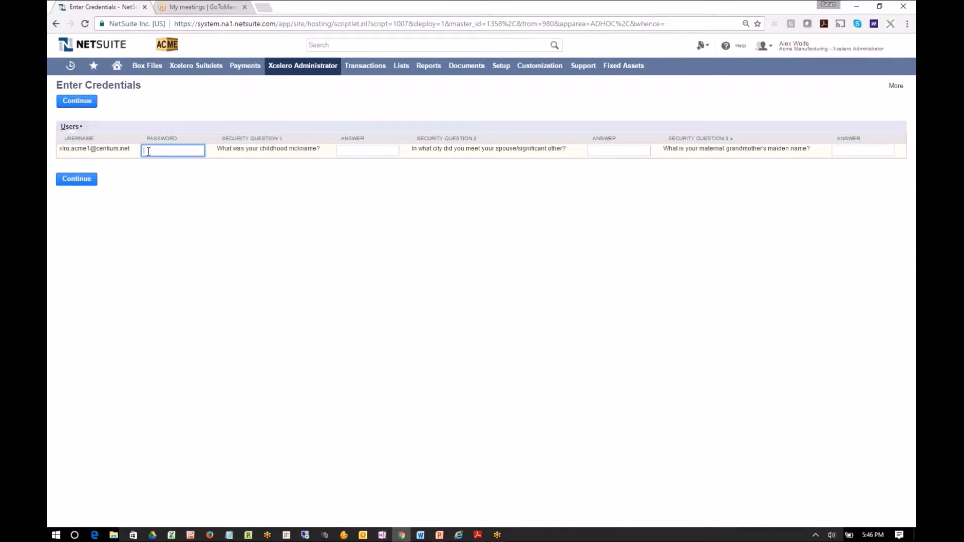
{"action": "type", "text": "•••••••••"}
{"action": "left_click", "coordinate": [373, 151]}
{"action": "type", "text": "••••••••"}
{"action": "key", "text": "Tab"}
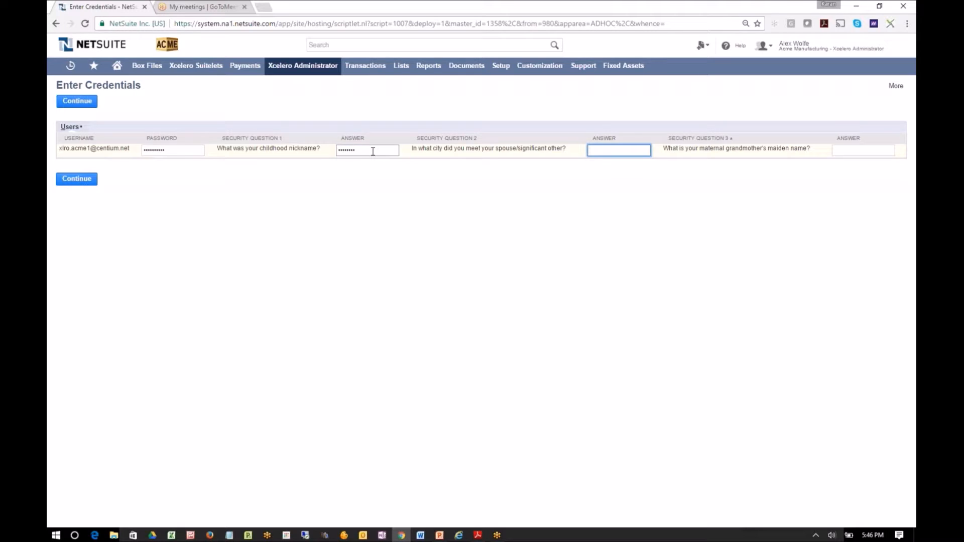
{"action": "type", "text": "•••••"}
{"action": "key", "text": "Tab"}
{"action": "type", "text": "••••"}
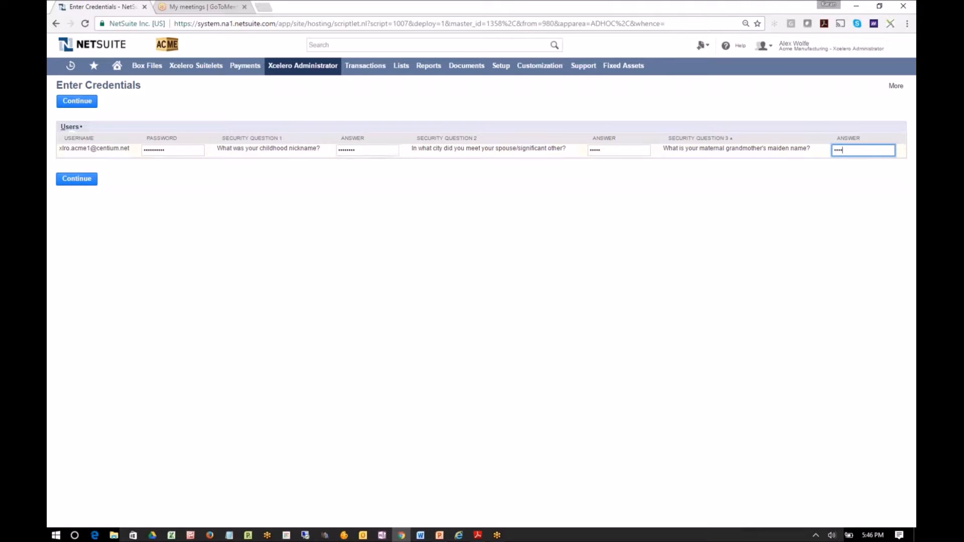
{"action": "left_click", "coordinate": [83, 184]}
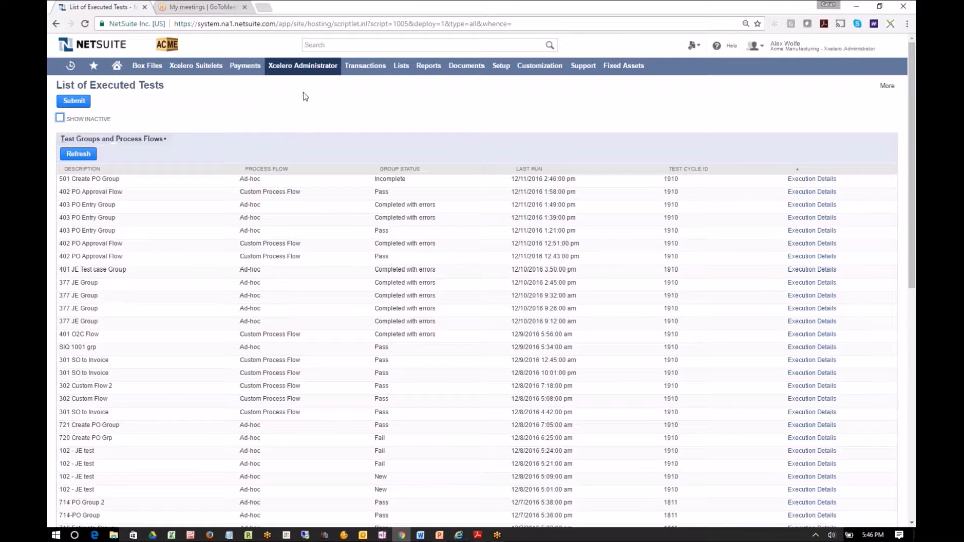
Open Xcelero's Custom Process Flow page and choose TC -629 (purchord) - 402 PO Entry as the first test case
{"action": "mouse_move", "coordinate": [302, 76]}
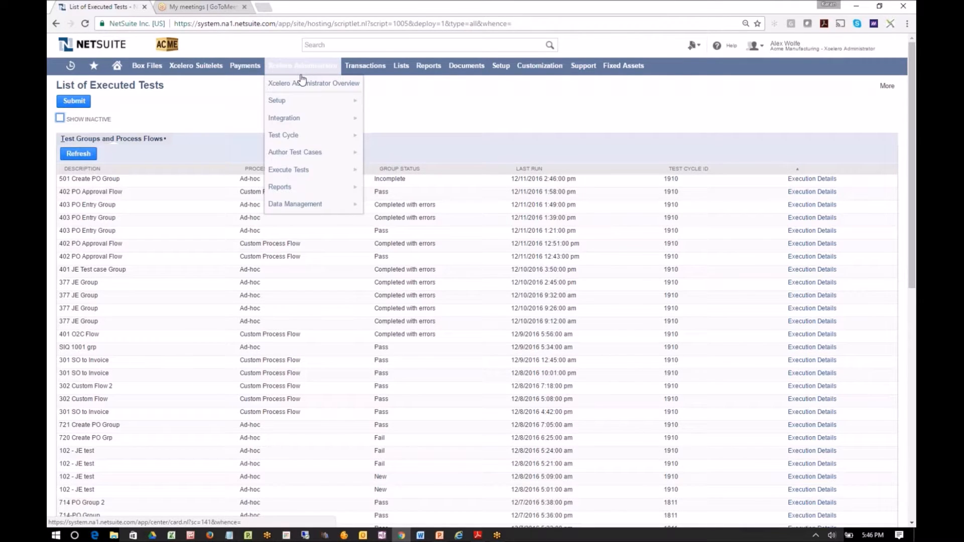
{"action": "mouse_move", "coordinate": [314, 170]}
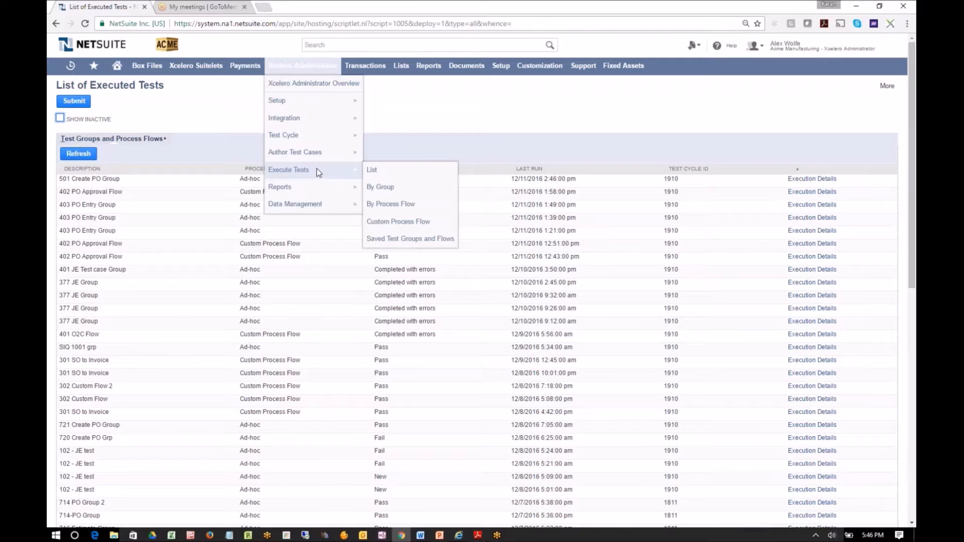
{"action": "left_click", "coordinate": [421, 226]}
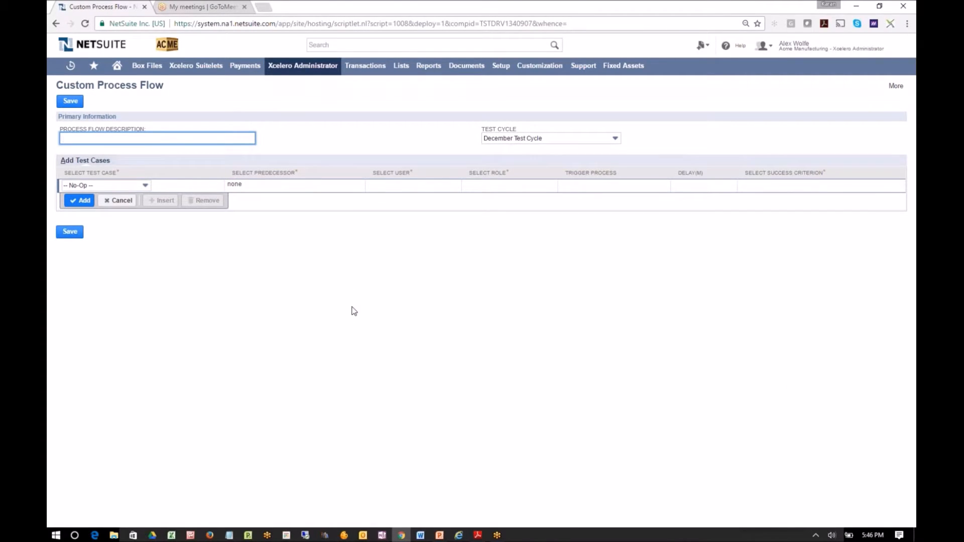
{"action": "left_click", "coordinate": [137, 186]}
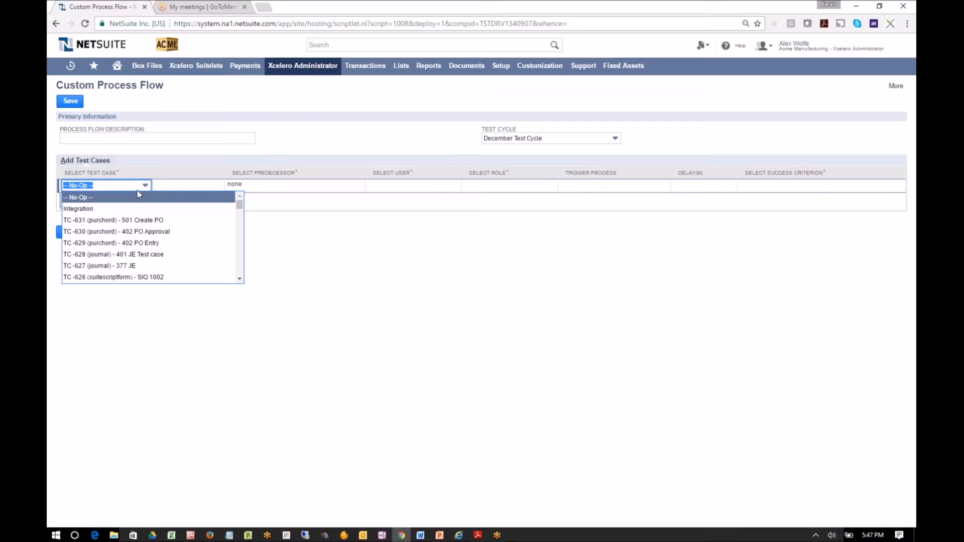
{"action": "left_click", "coordinate": [141, 243]}
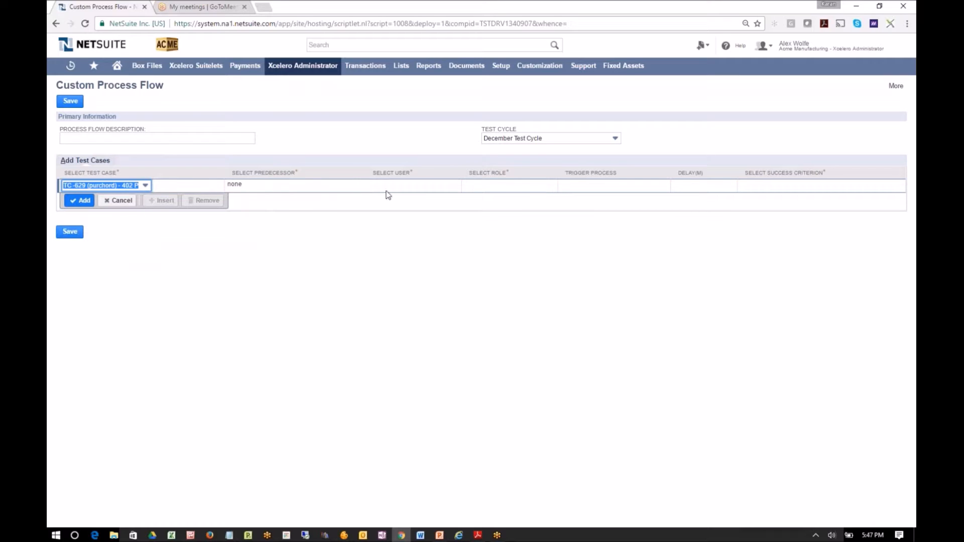
Assign the Xcelero Acme test user and the Buyer role to the 402 PO Entry test case
{"action": "left_click", "coordinate": [391, 186]}
{"action": "left_click", "coordinate": [391, 186]}
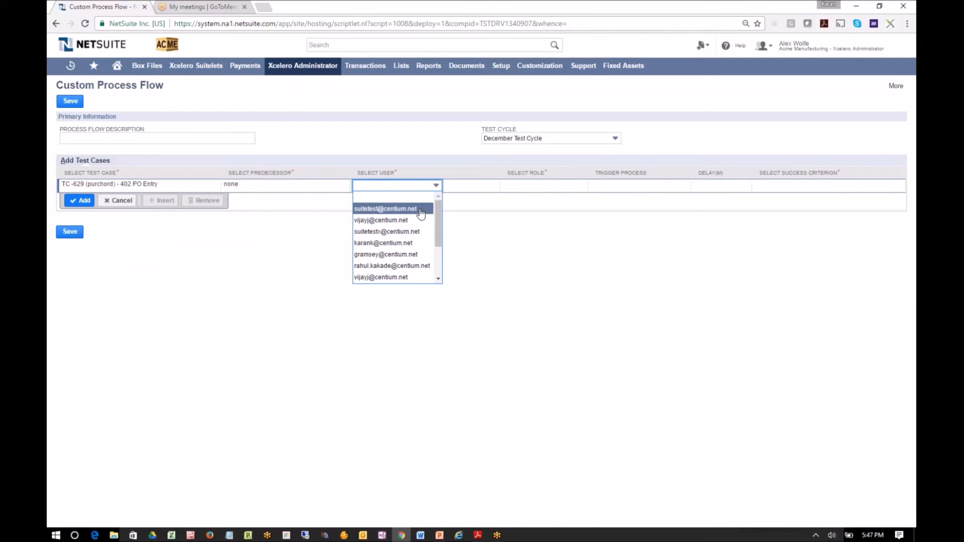
{"action": "left_click_drag", "start_coordinate": [438, 212], "coordinate": [438, 231]}
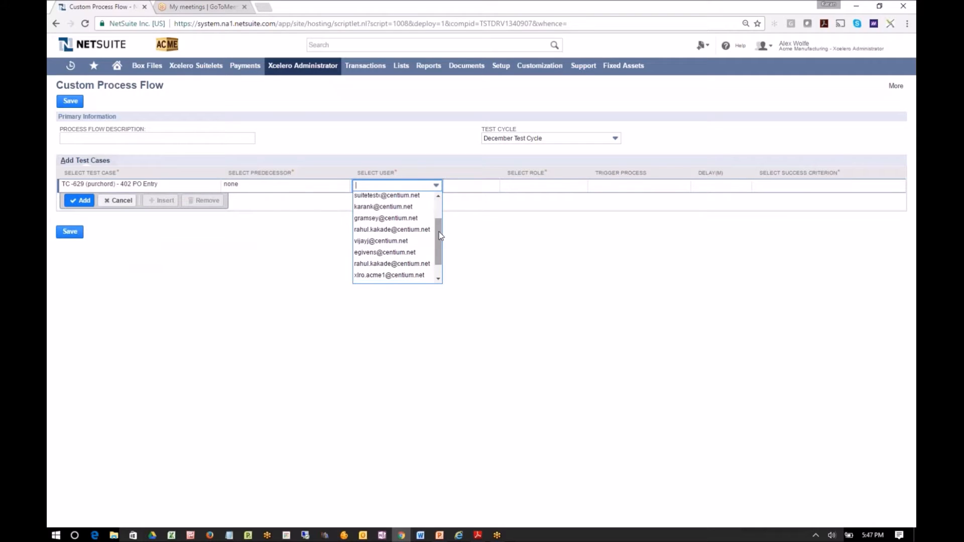
{"action": "left_click", "coordinate": [419, 275]}
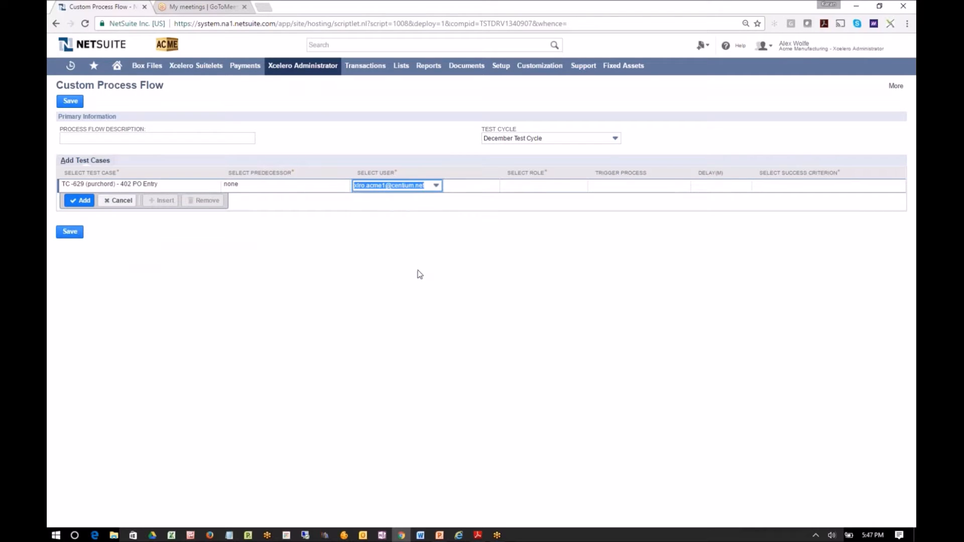
{"action": "left_click", "coordinate": [529, 187]}
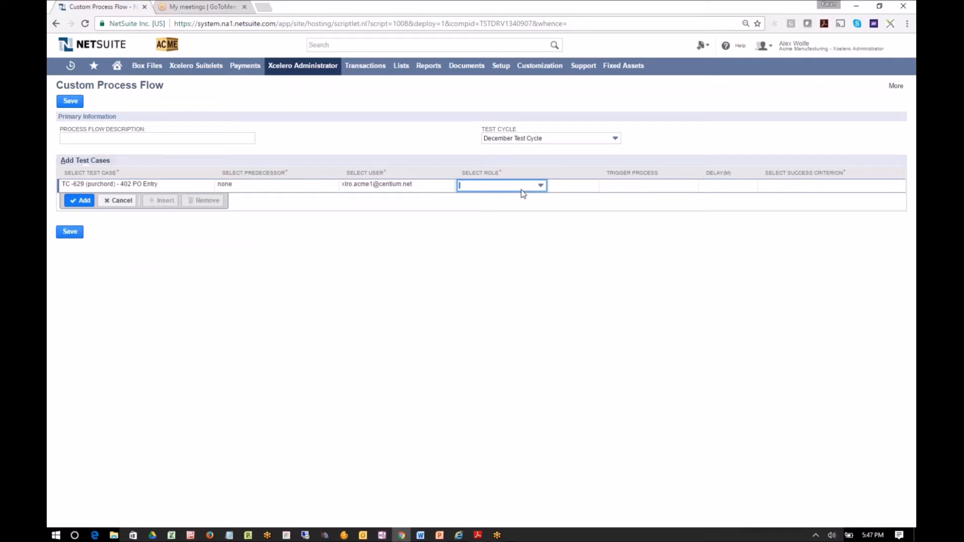
{"action": "left_click", "coordinate": [522, 191]}
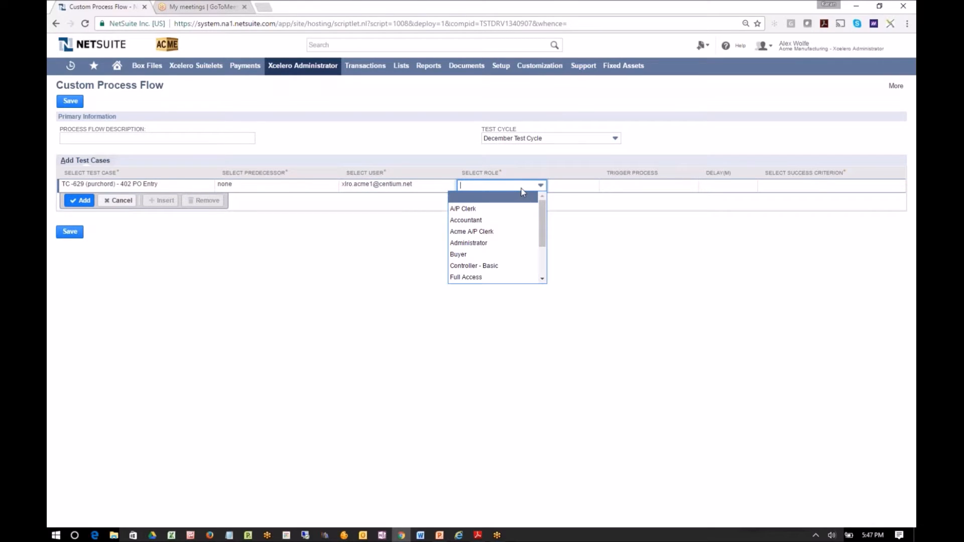
{"action": "left_click_drag", "start_coordinate": [544, 224], "coordinate": [539, 237]}
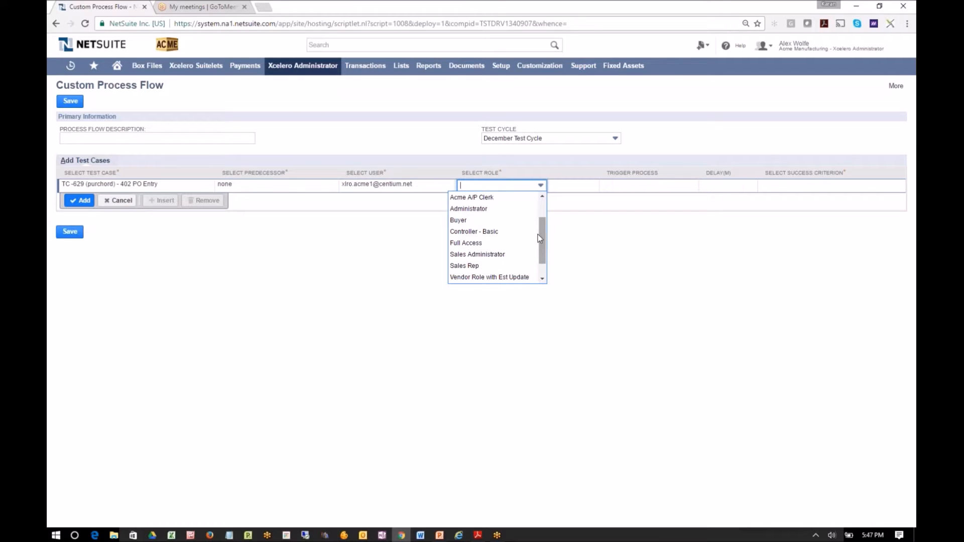
{"action": "left_click", "coordinate": [483, 220]}
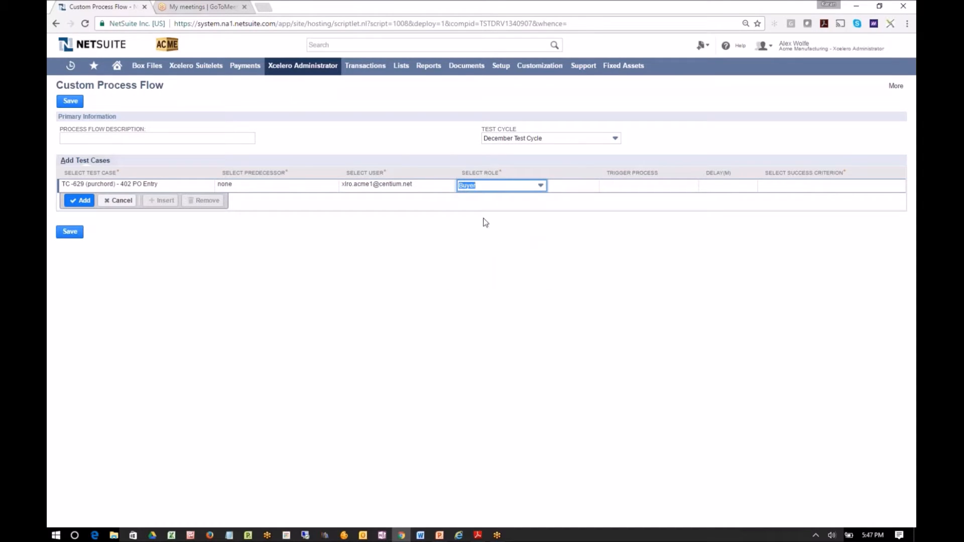
Set the 402 PO Entry success criterion to Xcelero PO Saved Search - Pending Approval and add the row to the flow
{"action": "left_click", "coordinate": [809, 188]}
{"action": "left_click", "coordinate": [808, 191]}
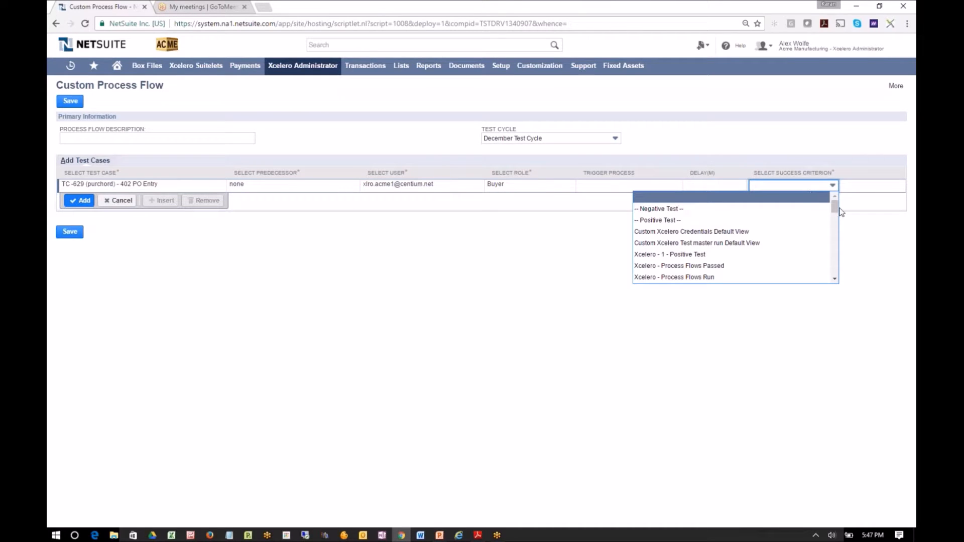
{"action": "left_click_drag", "start_coordinate": [834, 209], "coordinate": [833, 242]}
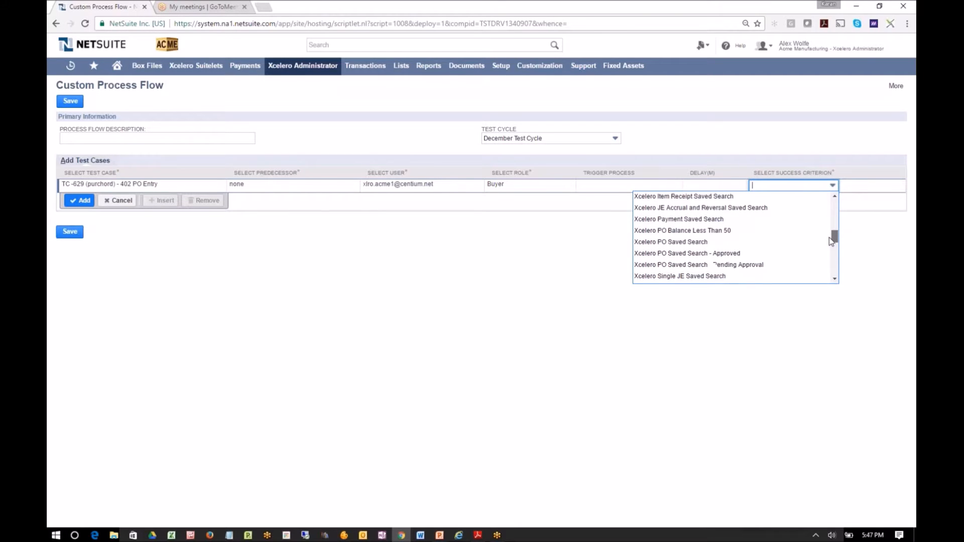
{"action": "left_click", "coordinate": [792, 265]}
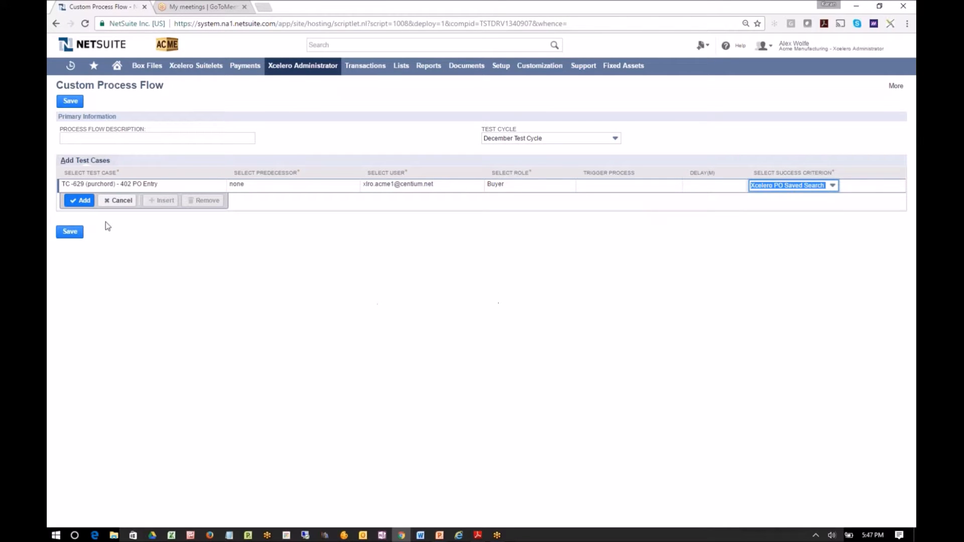
{"action": "left_click", "coordinate": [82, 201]}
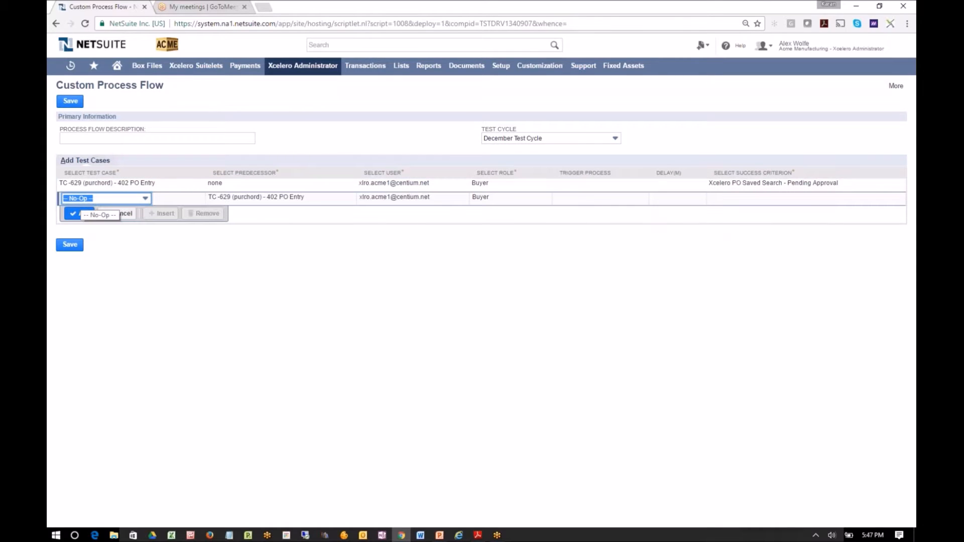
Choose TC -630 (purchord) - 402 PO Approval as the second test case and assign it the Controller - Basic role
{"action": "left_click", "coordinate": [138, 199]}
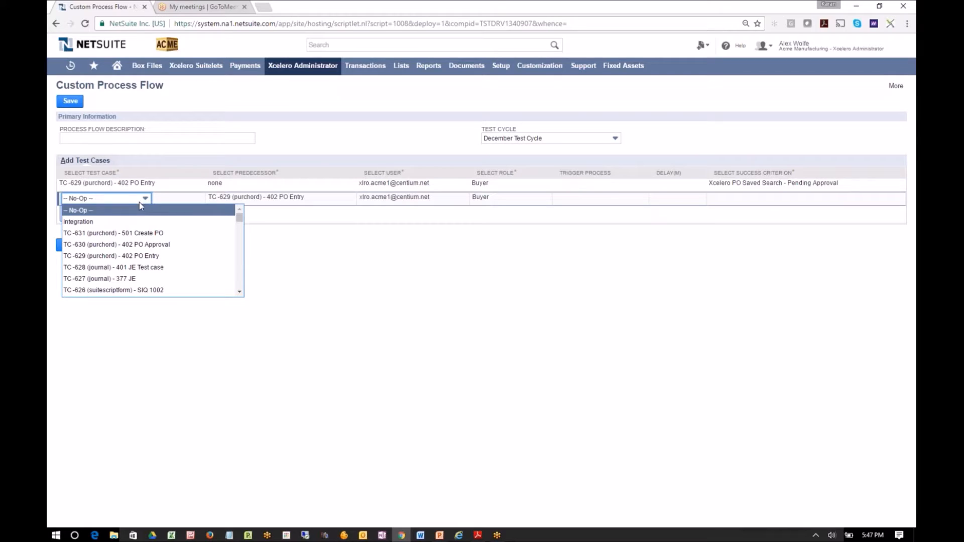
{"action": "left_click", "coordinate": [136, 244]}
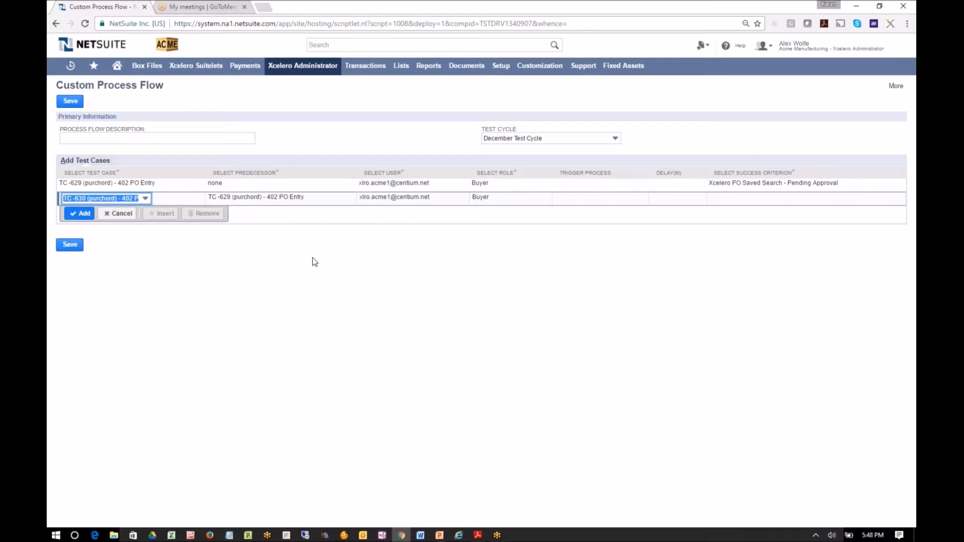
{"action": "left_click", "coordinate": [489, 198]}
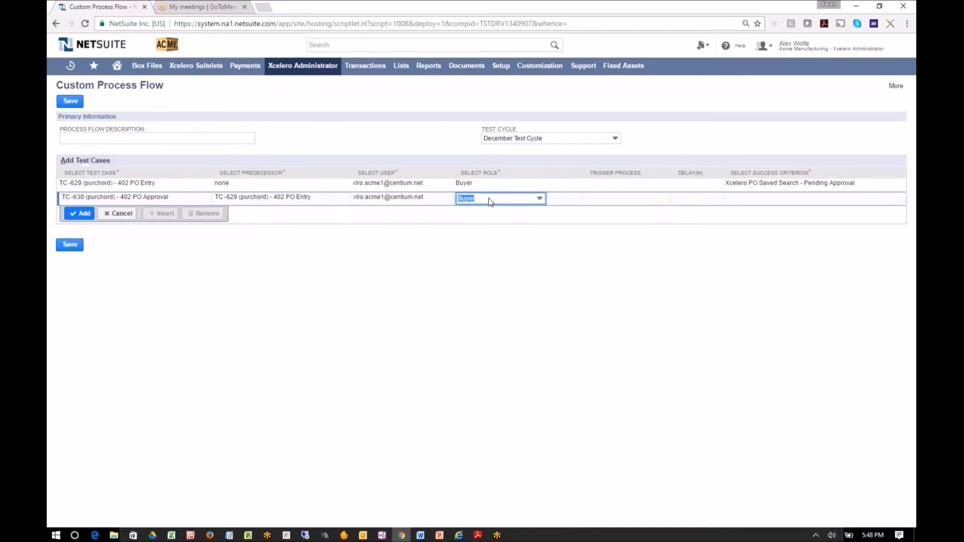
{"action": "left_click", "coordinate": [490, 200]}
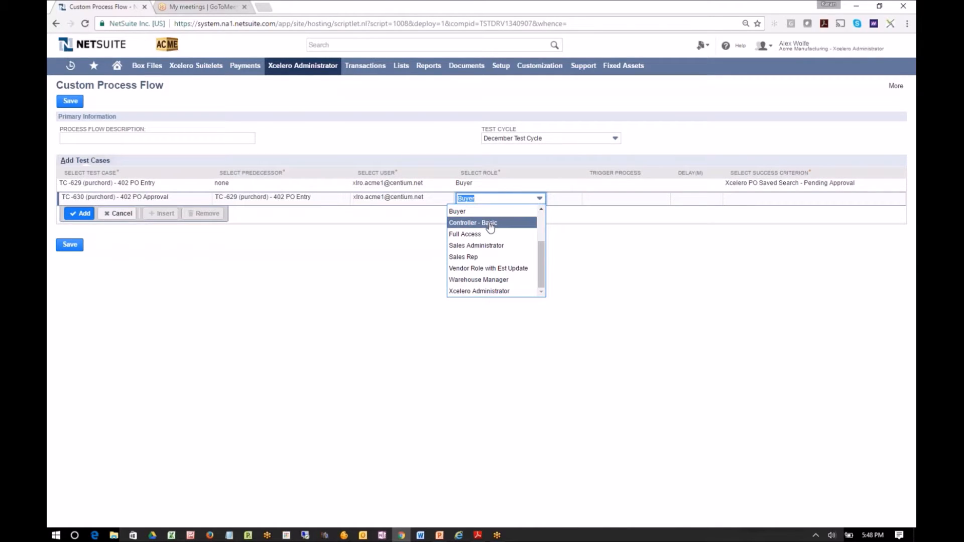
{"action": "left_click", "coordinate": [490, 222]}
Set the 402 PO Approval success criterion to Xcelero PO Saved Search - Approved and add the row to the flow
{"action": "left_click", "coordinate": [771, 200]}
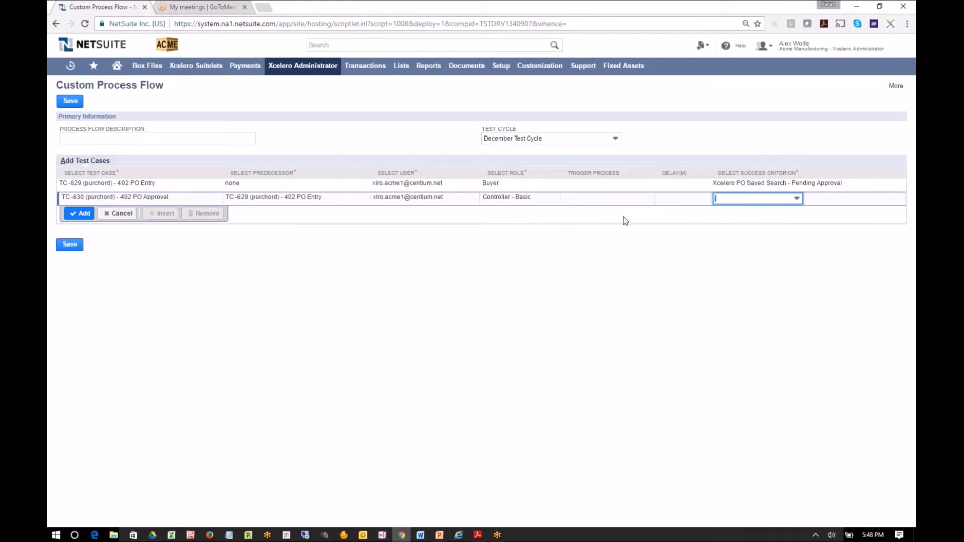
{"action": "left_click", "coordinate": [759, 204]}
{"action": "left_click_drag", "start_coordinate": [799, 215], "coordinate": [798, 249]}
{"action": "left_click", "coordinate": [777, 254]}
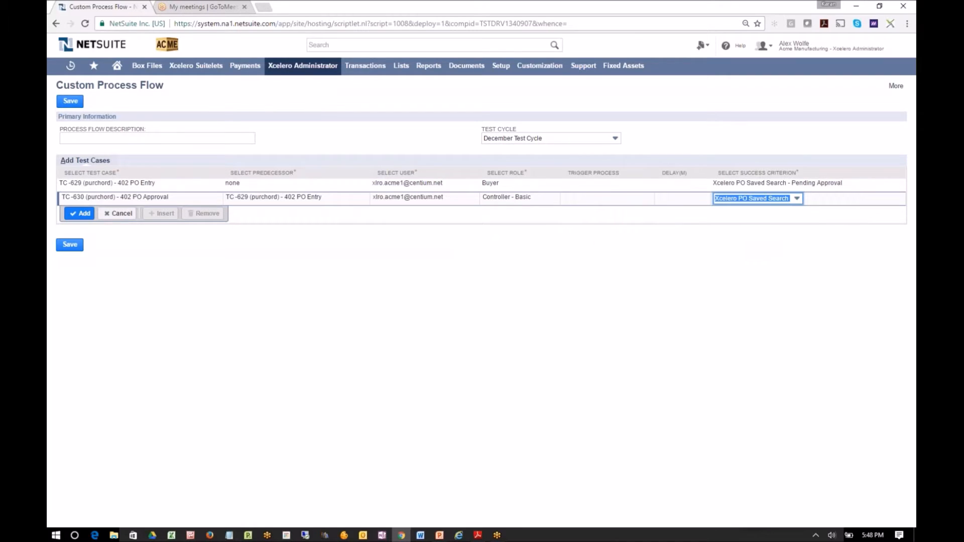
{"action": "left_click", "coordinate": [81, 214]}
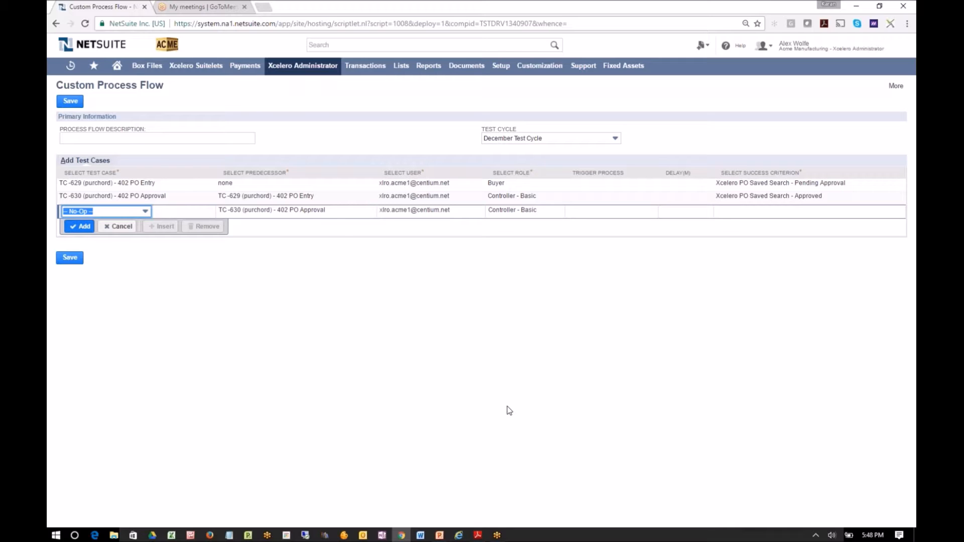
Describe the process flow as "402 PO approval demo" and save it
{"action": "left_click", "coordinate": [213, 140]}
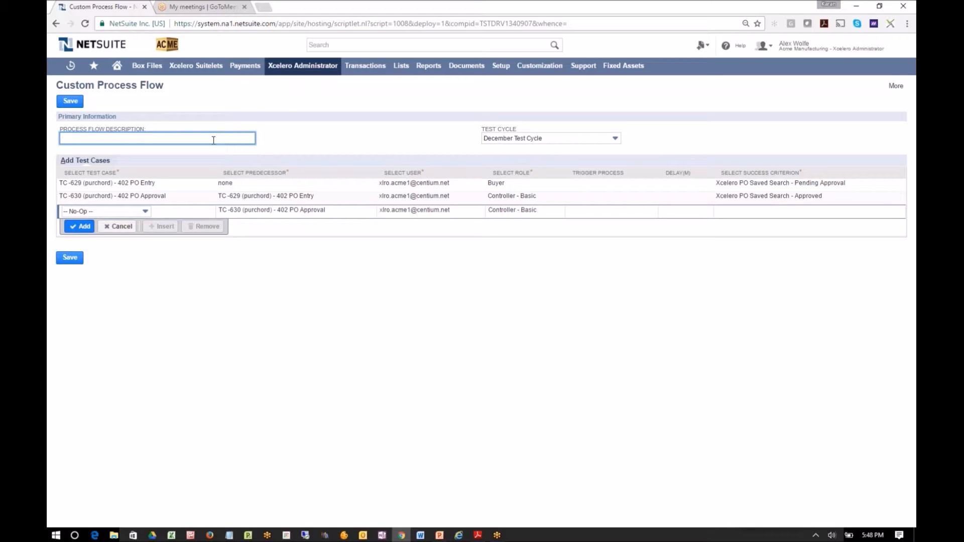
{"action": "type", "text": "402"}
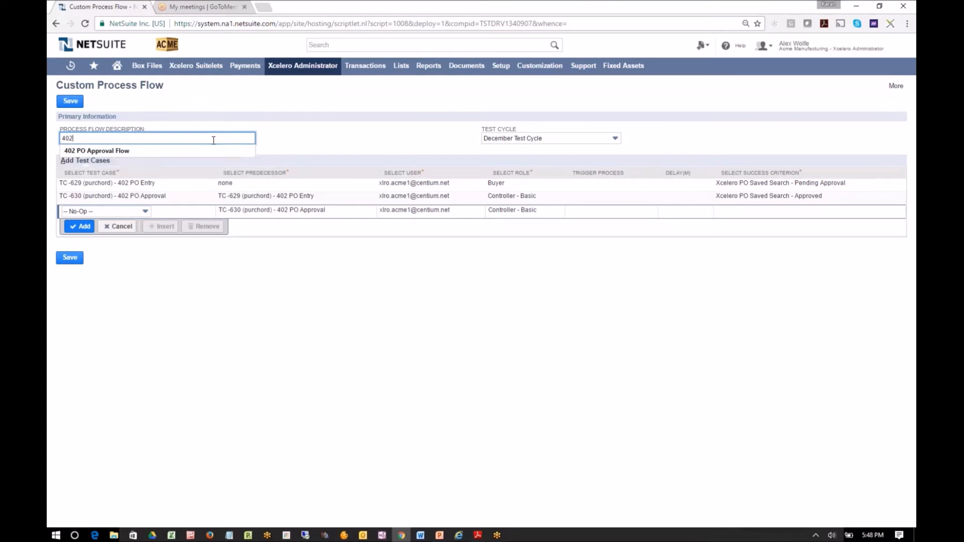
{"action": "type", "text": " PO approval demo"}
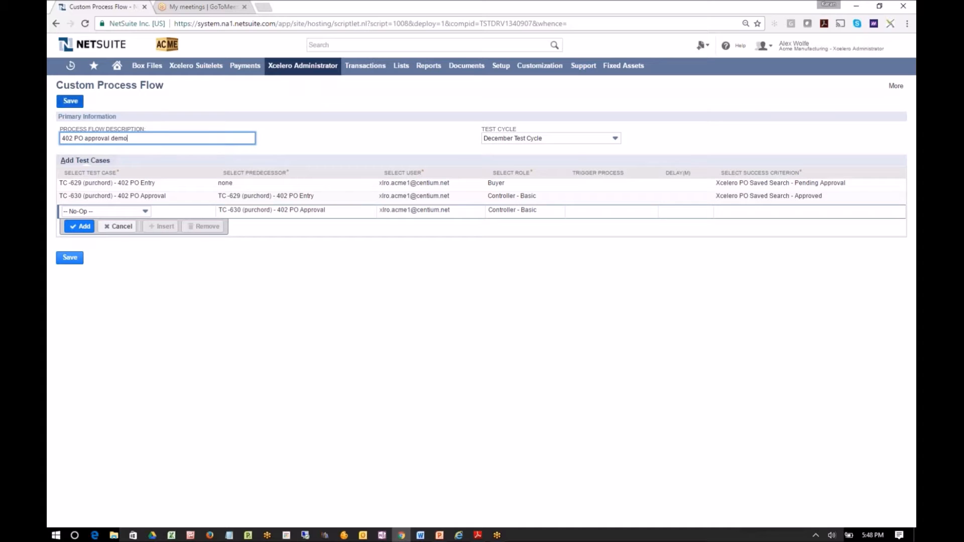
{"action": "left_click", "coordinate": [70, 102]}
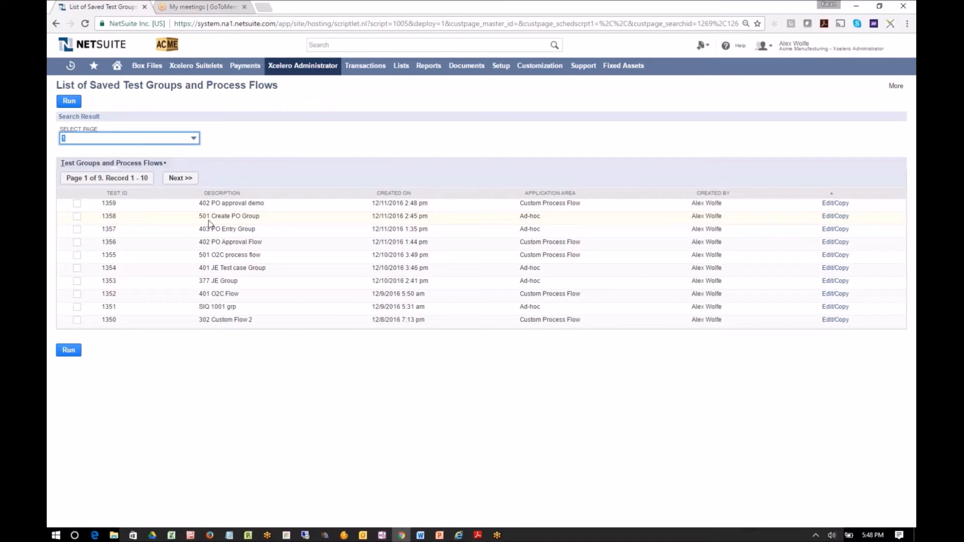
Run the saved 402 PO approval demo flow with the test user's password and three security answers, and refresh the executed tests list
{"action": "left_click", "coordinate": [77, 204]}
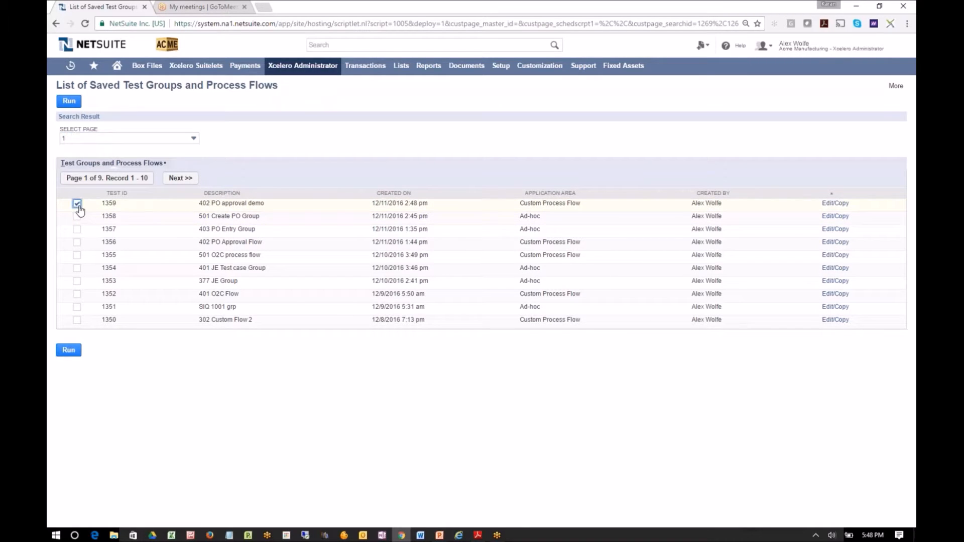
{"action": "left_click", "coordinate": [69, 103]}
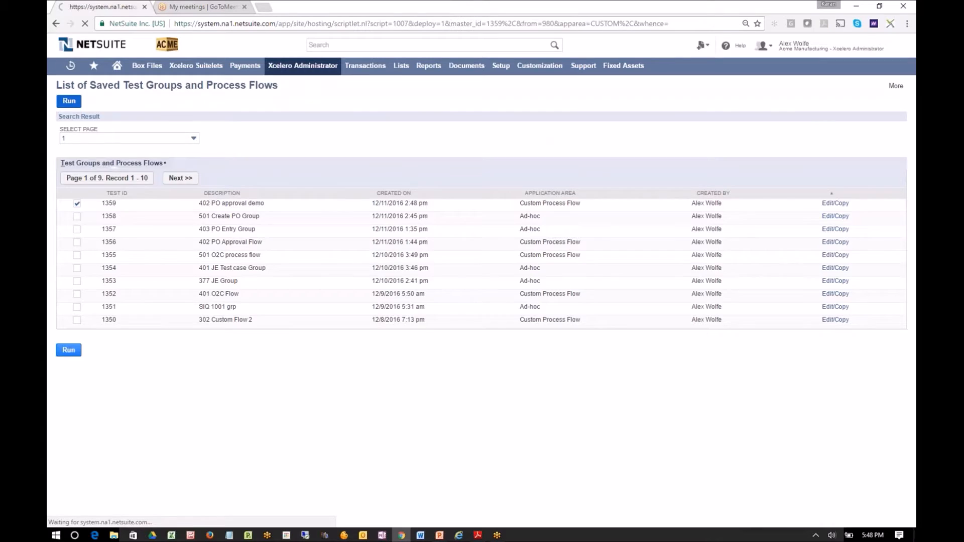
{"action": "left_click", "coordinate": [150, 150]}
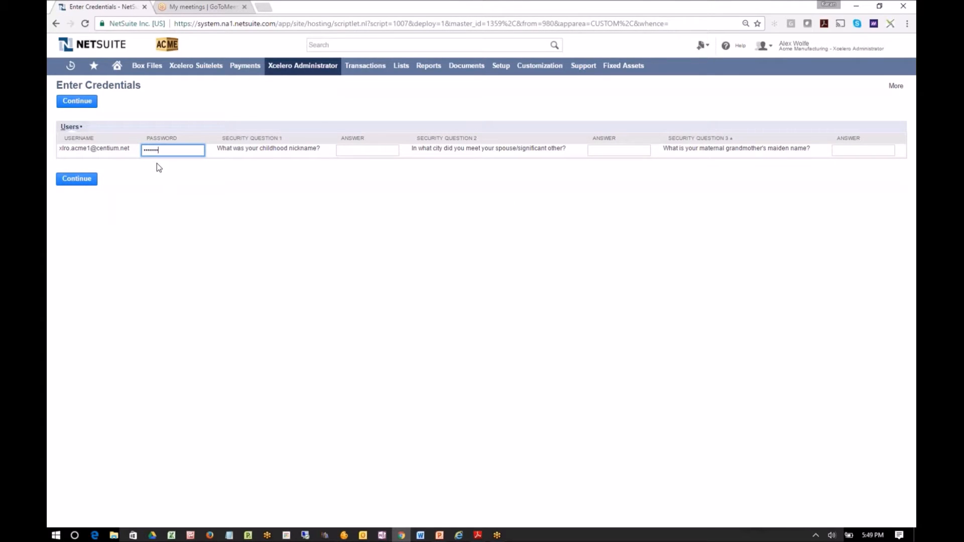
{"action": "left_click", "coordinate": [360, 153]}
{"action": "type", "text": "********"}
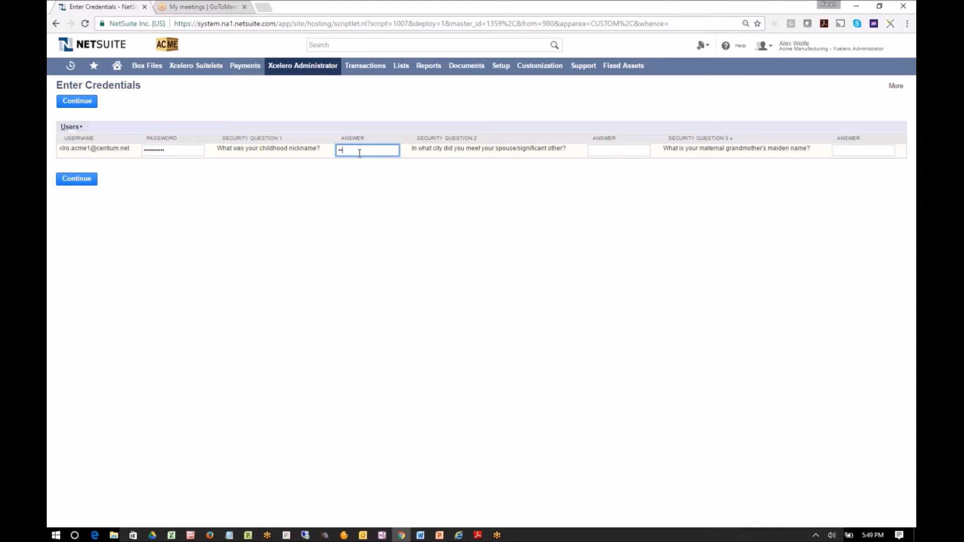
{"action": "key", "text": "Tab"}
{"action": "type", "text": "*****"}
{"action": "key", "text": "Tab"}
{"action": "type", "text": "****"}
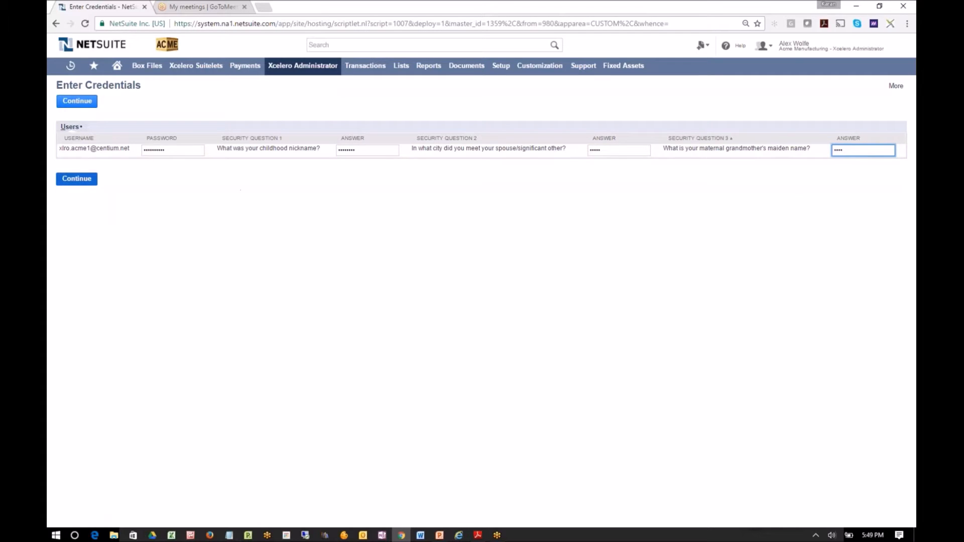
{"action": "left_click", "coordinate": [81, 182]}
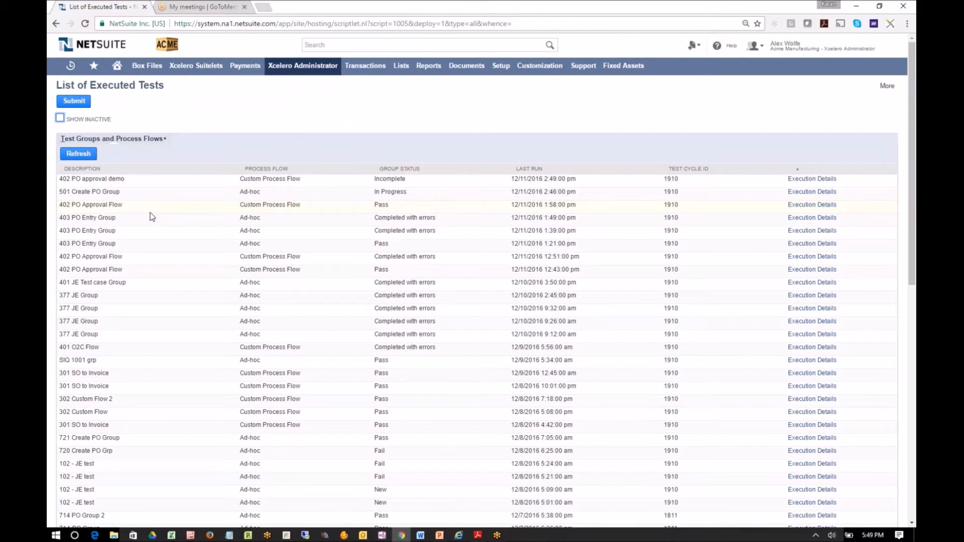
{"action": "left_click", "coordinate": [83, 156]}
Find Xcelero PO Saved Search - Pending Approval, open its definition in a new tab, and review its results columns and criteria
{"action": "left_click", "coordinate": [342, 46]}
{"action": "mouse_move", "coordinate": [509, 67]}
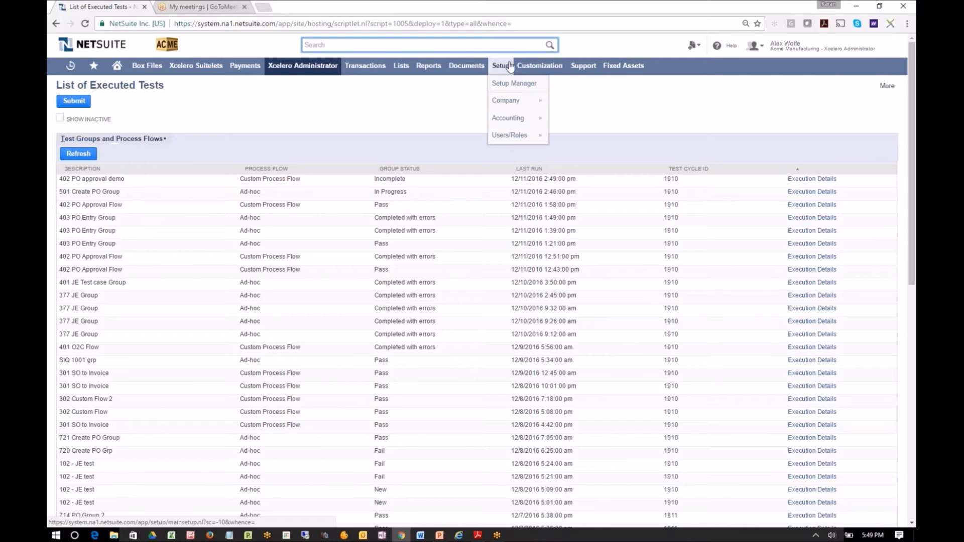
{"action": "type", "text": "xcelero po pe"}
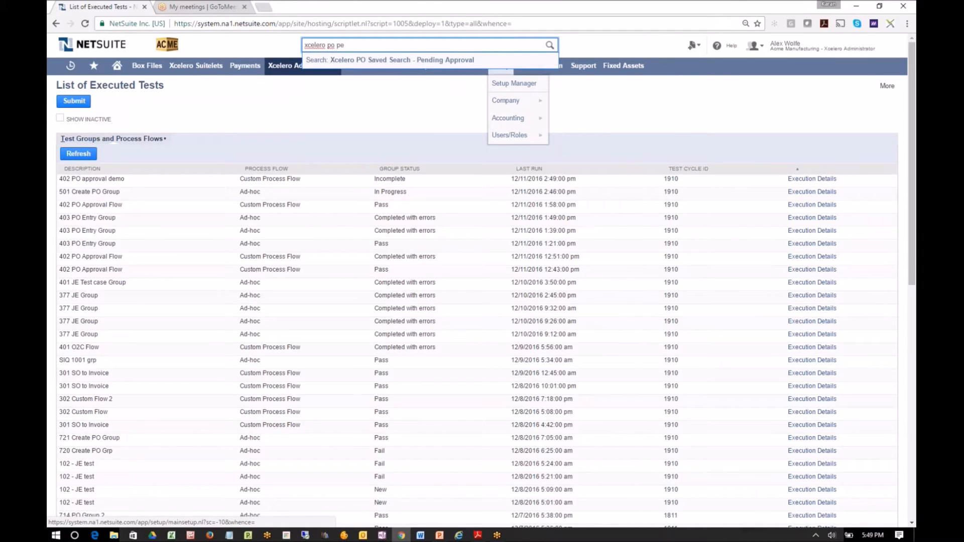
{"action": "mouse_move", "coordinate": [543, 64]}
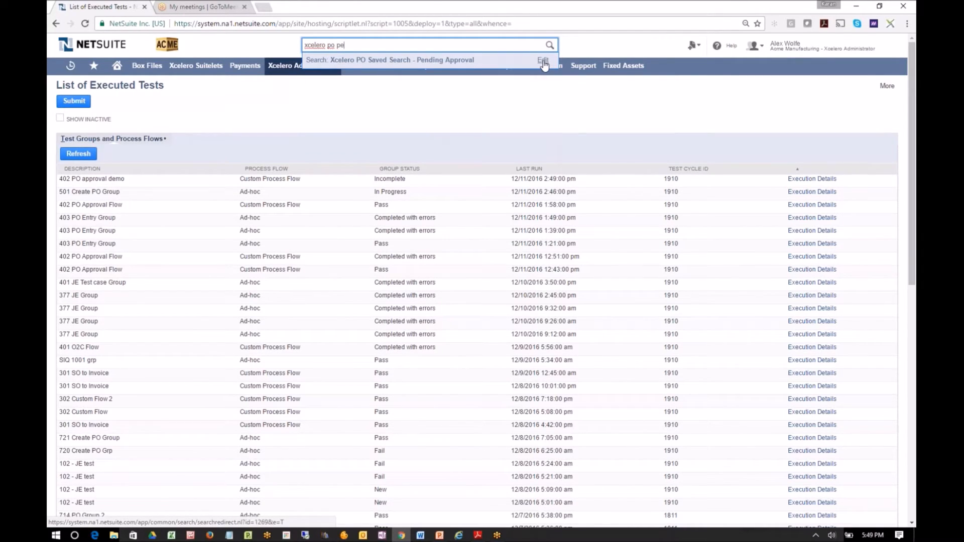
{"action": "middle_click", "coordinate": [544, 65]}
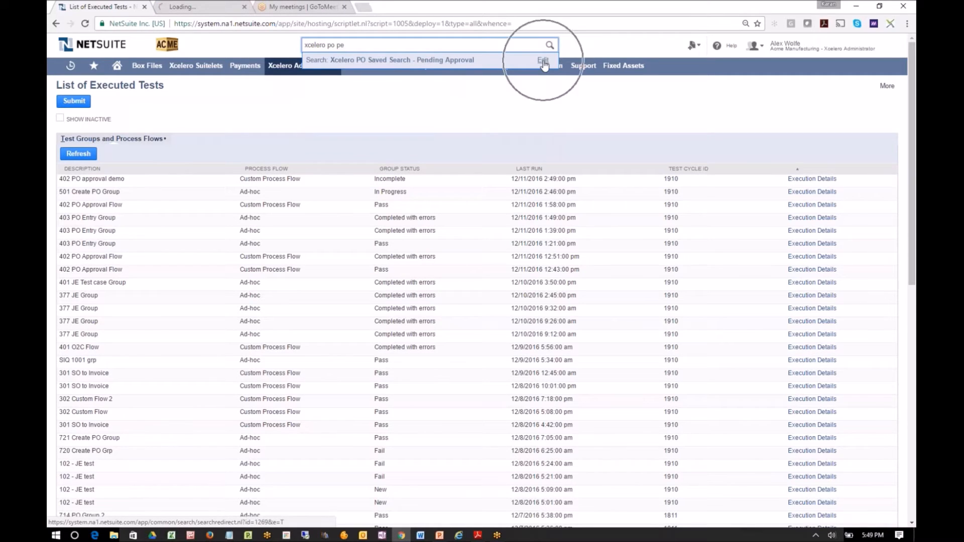
{"action": "left_click", "coordinate": [191, 7]}
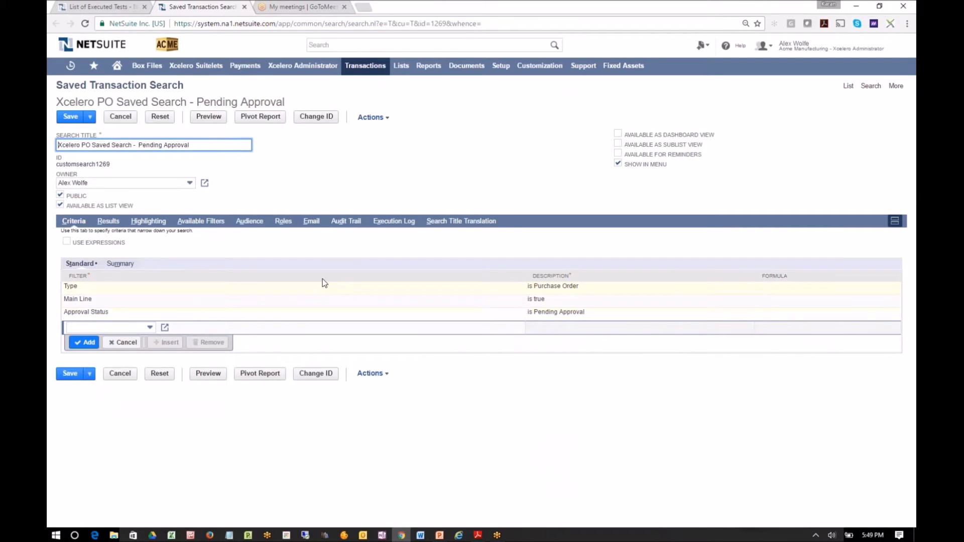
{"action": "left_click", "coordinate": [113, 224]}
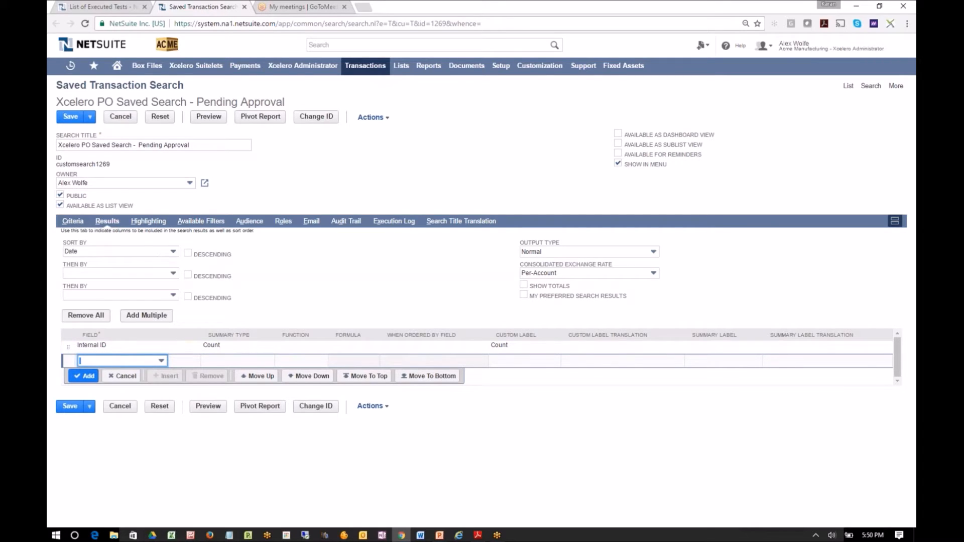
{"action": "left_click", "coordinate": [74, 223]}
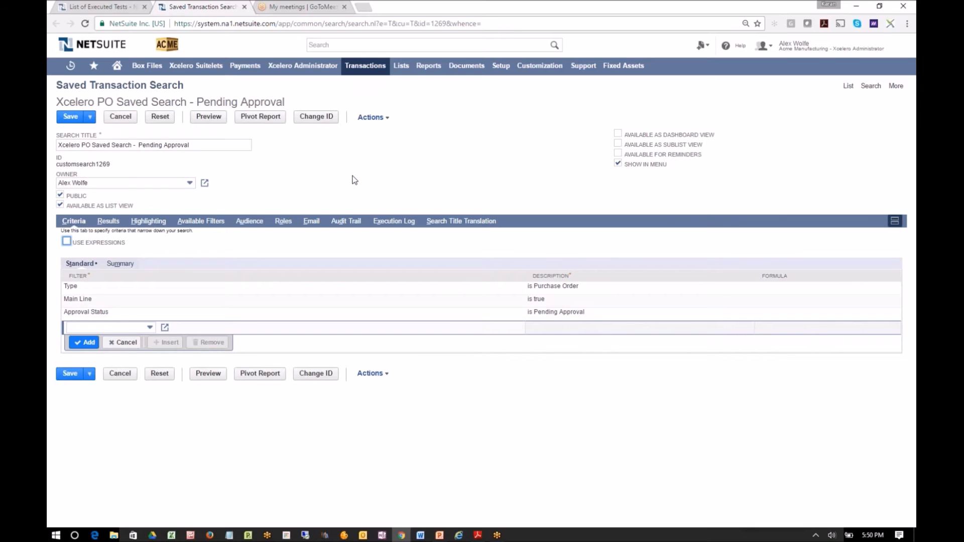
Open Xcelero's list of executed tests and view the execution details of 501 Create PO Group
{"action": "mouse_move", "coordinate": [318, 66]}
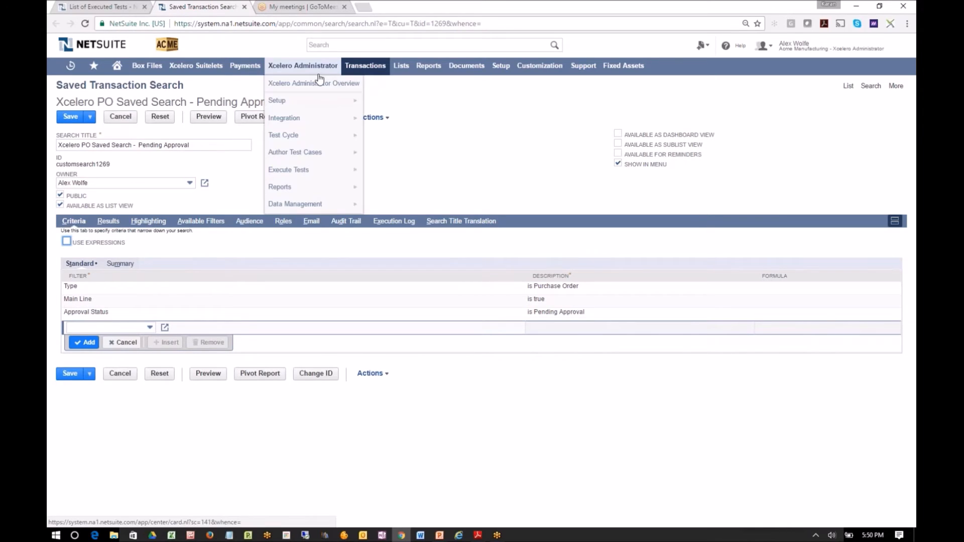
{"action": "mouse_move", "coordinate": [322, 171]}
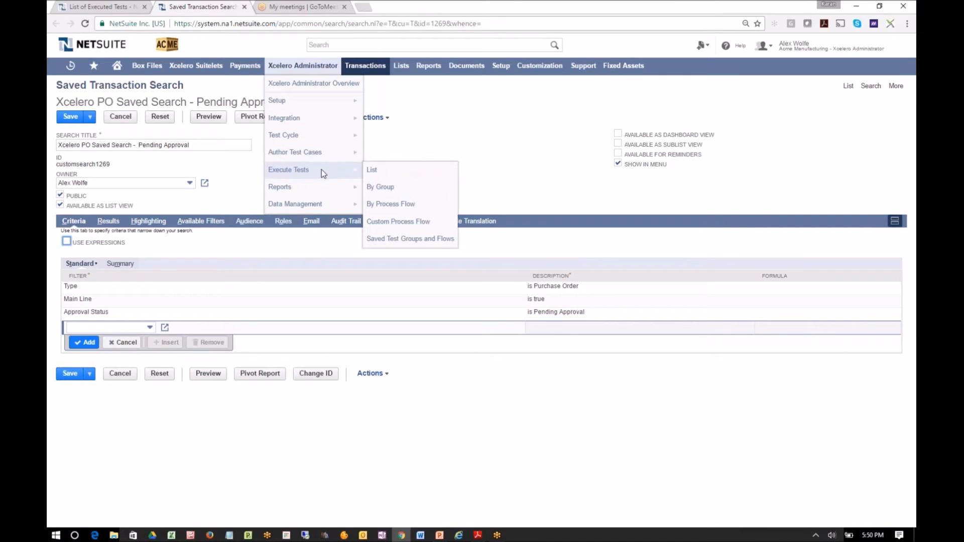
{"action": "left_click", "coordinate": [384, 174]}
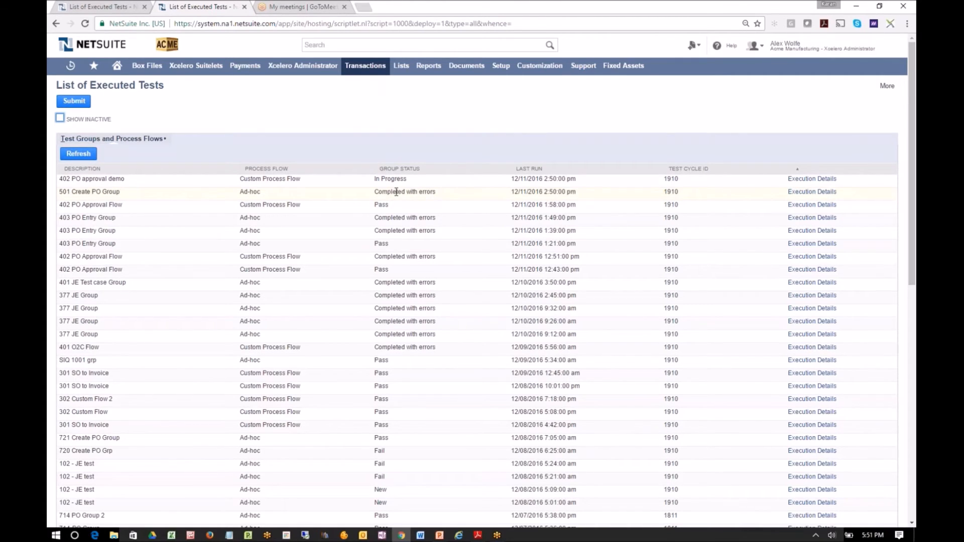
{"action": "left_click", "coordinate": [807, 194]}
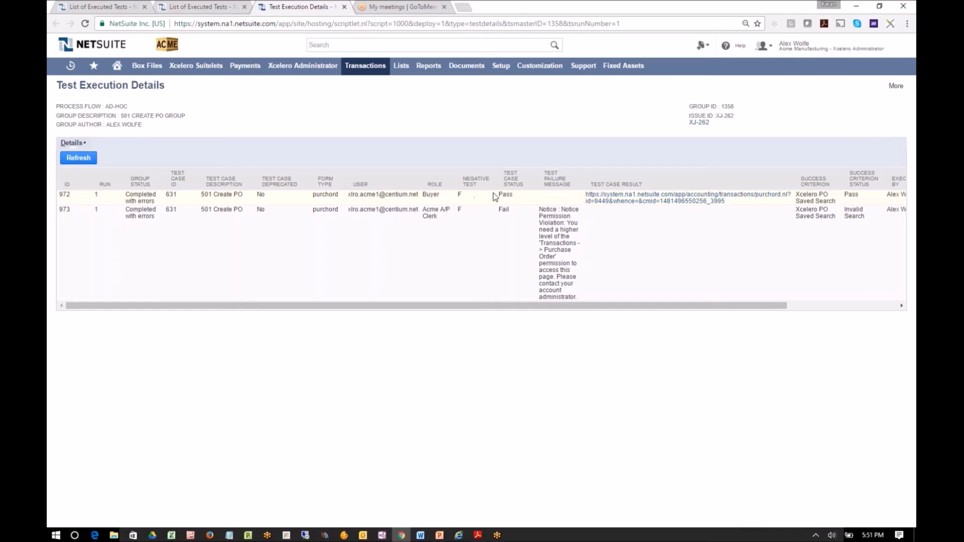
Open the purchase order created by the Buyer test run and examine its line items and system notes
{"action": "left_click", "coordinate": [644, 199]}
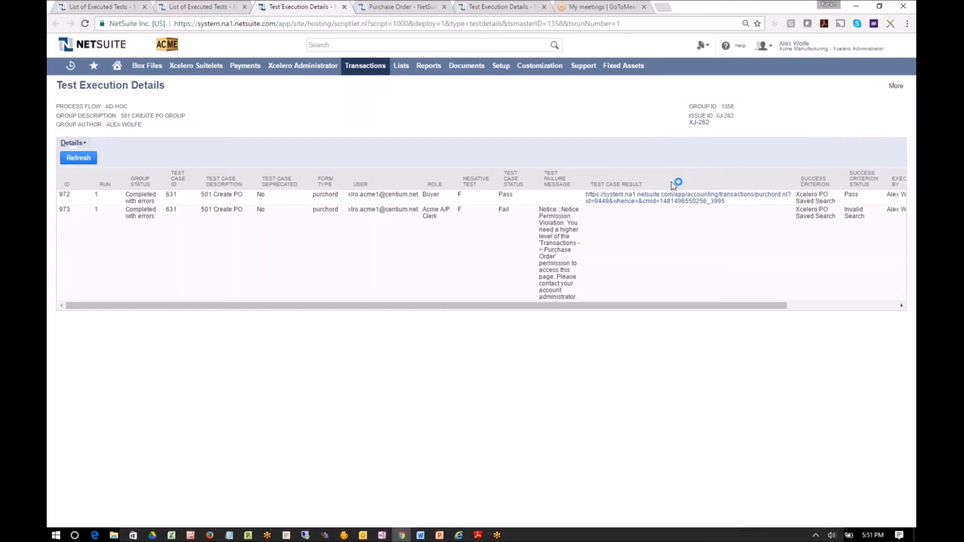
{"action": "left_click", "coordinate": [396, 10]}
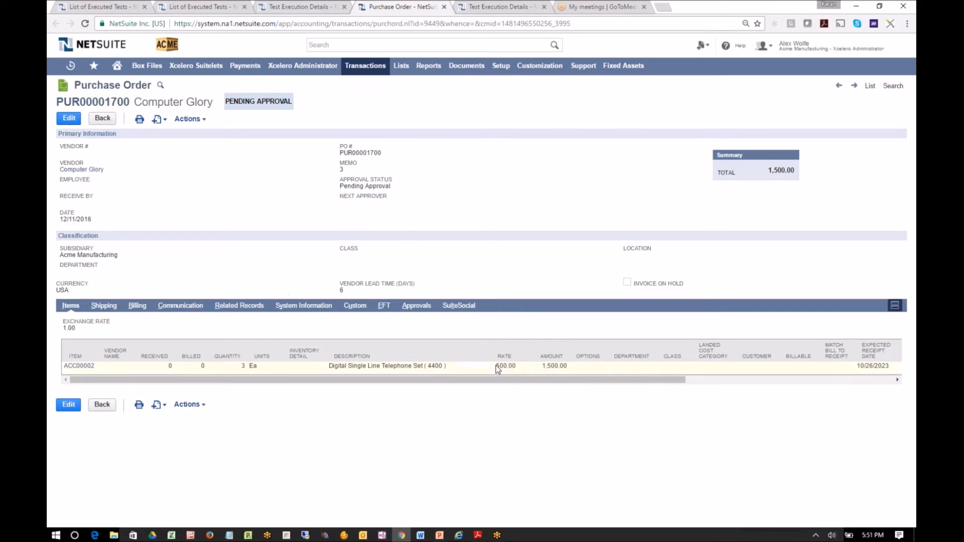
{"action": "left_click_drag", "start_coordinate": [517, 385], "coordinate": [629, 384]}
{"action": "left_click", "coordinate": [304, 305]}
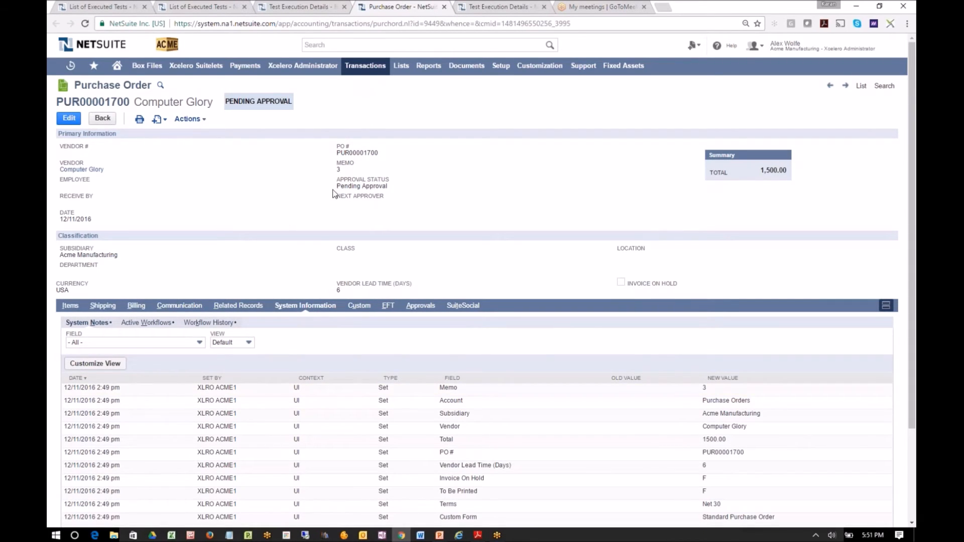
Return to the 501 Create PO Group execution details and open the Acme A/P Clerk run's notes and captured screenshot
{"action": "left_click", "coordinate": [282, 8]}
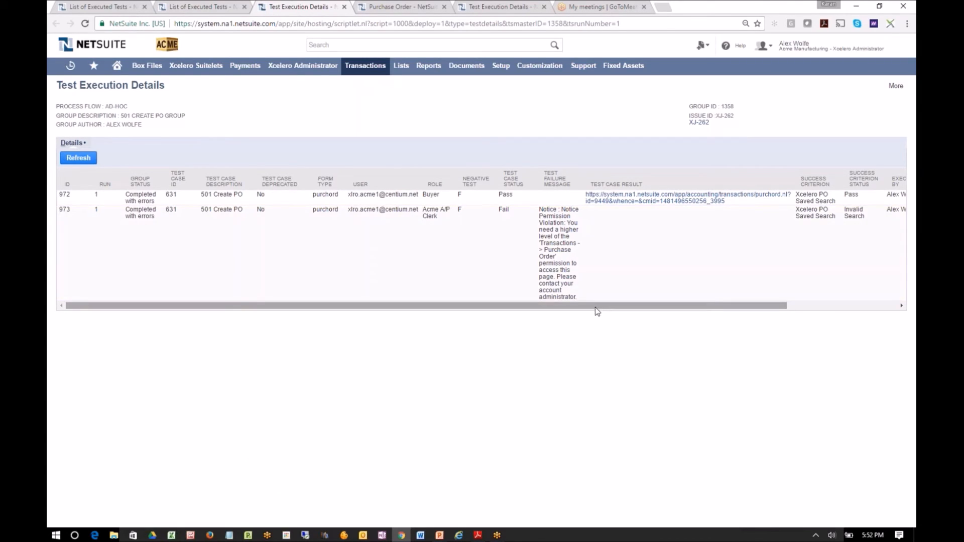
{"action": "left_click_drag", "start_coordinate": [597, 305], "coordinate": [753, 319]}
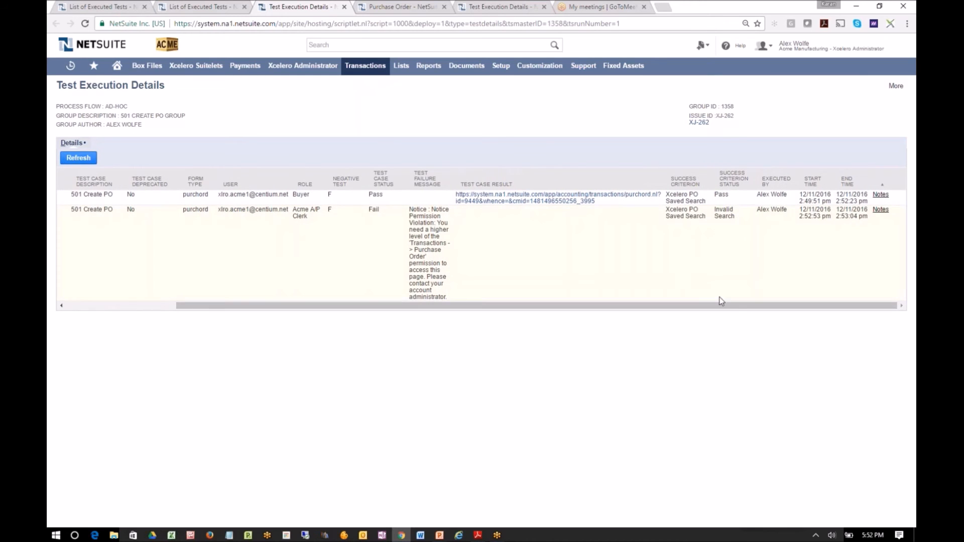
{"action": "left_click", "coordinate": [881, 210]}
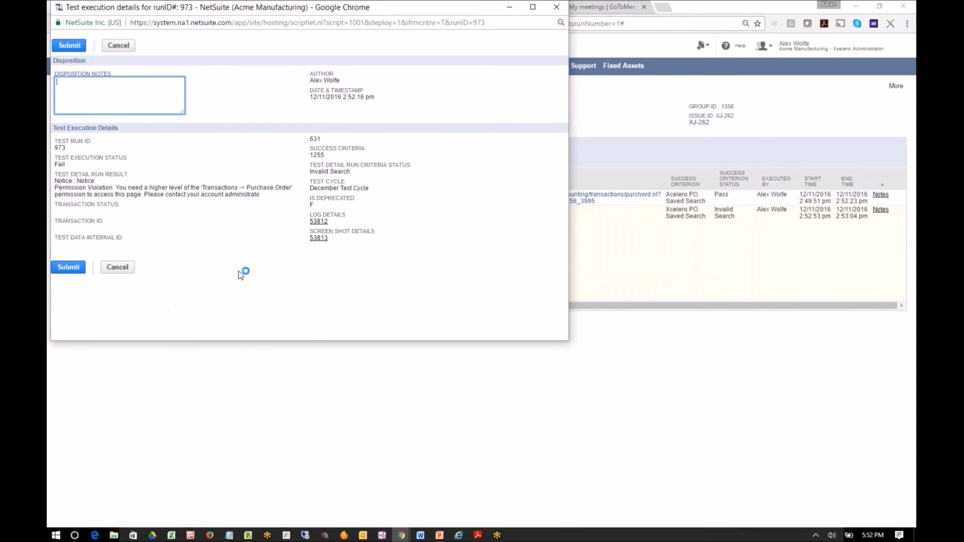
{"action": "left_click", "coordinate": [324, 243]}
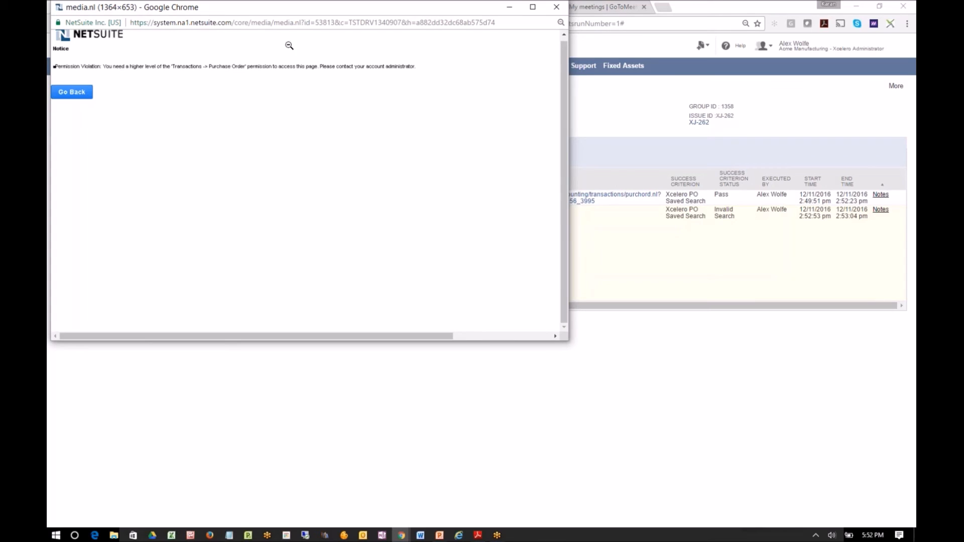
Close the run's screenshot and notes, then review Jira issue XJ-262 linked to the test group and return to the execution details
{"action": "left_click", "coordinate": [556, 8]}
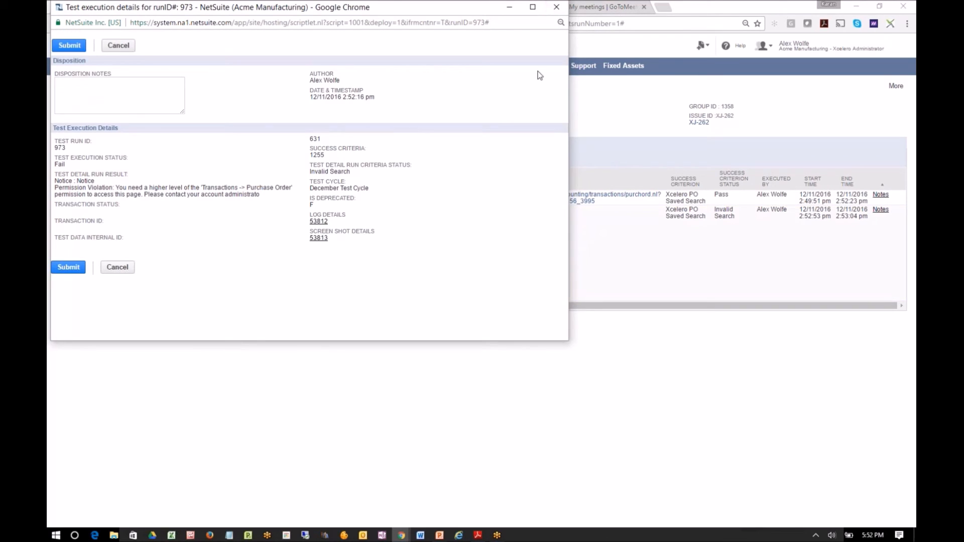
{"action": "left_click", "coordinate": [556, 9]}
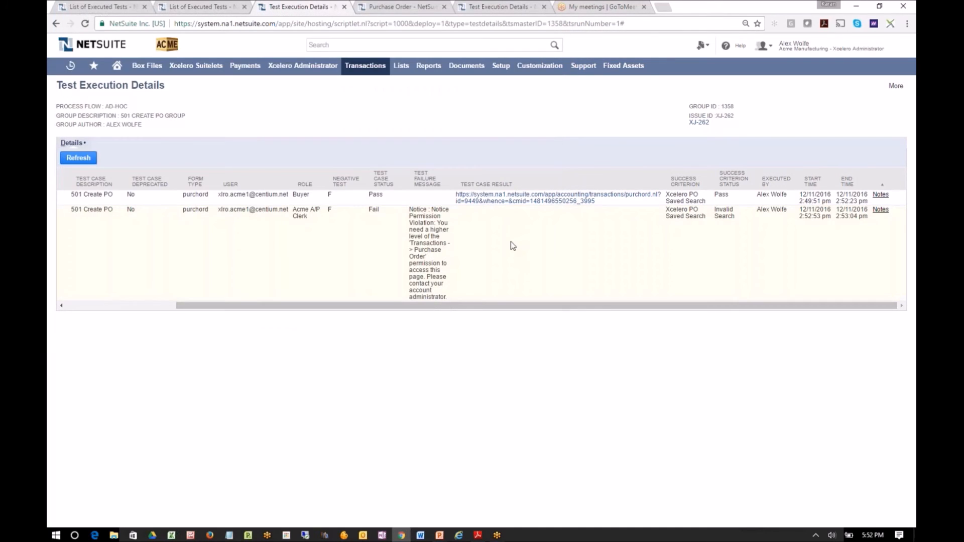
{"action": "left_click_drag", "start_coordinate": [495, 305], "coordinate": [281, 316]}
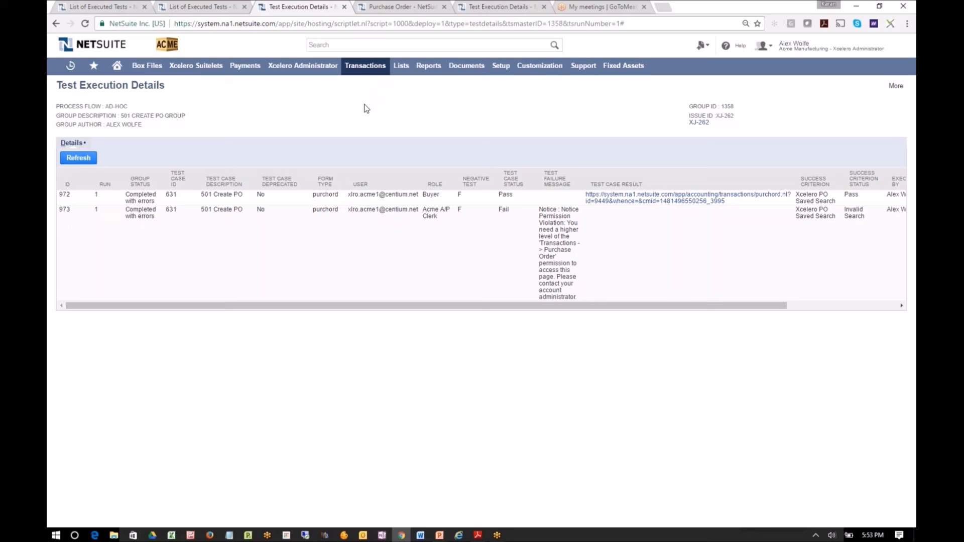
{"action": "left_click", "coordinate": [701, 126]}
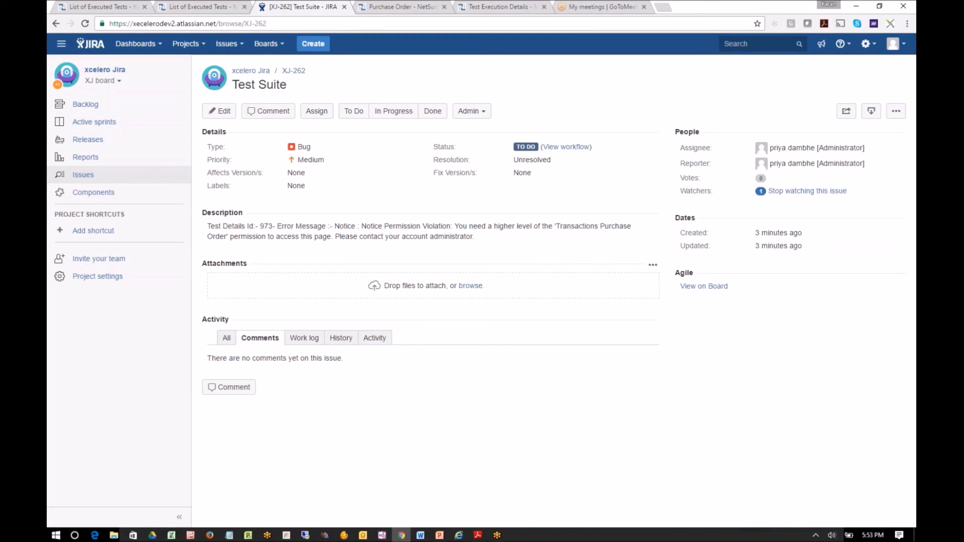
{"action": "left_click", "coordinate": [56, 23]}
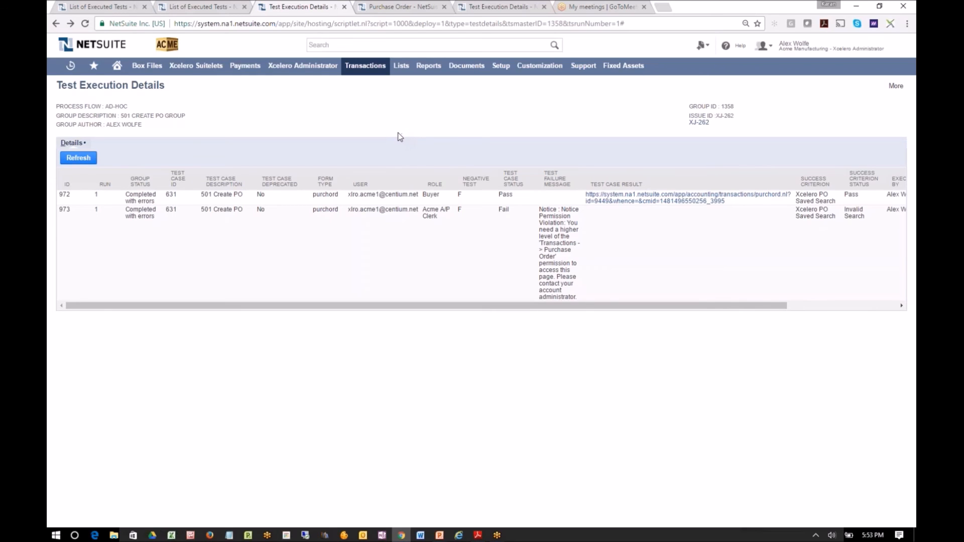
{"action": "key", "text": "alt+Tab"}
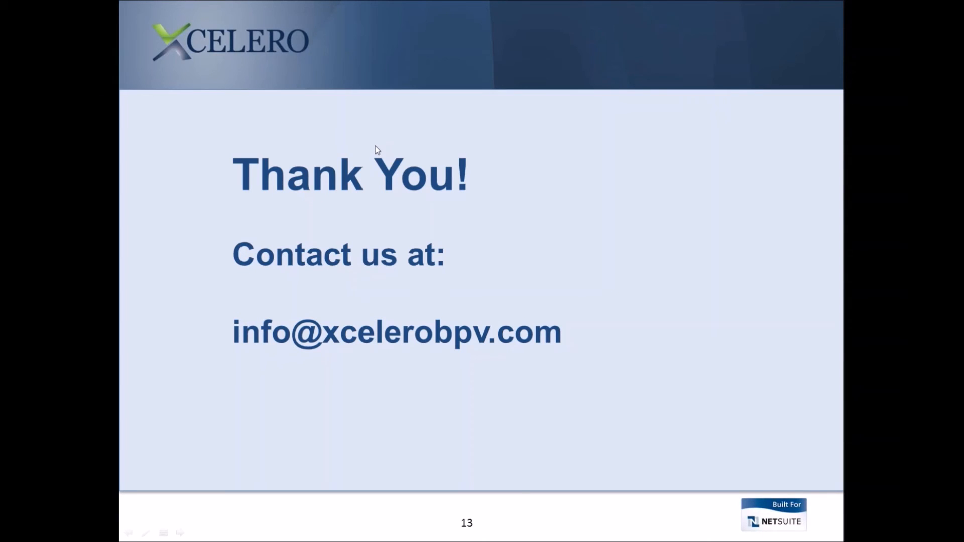